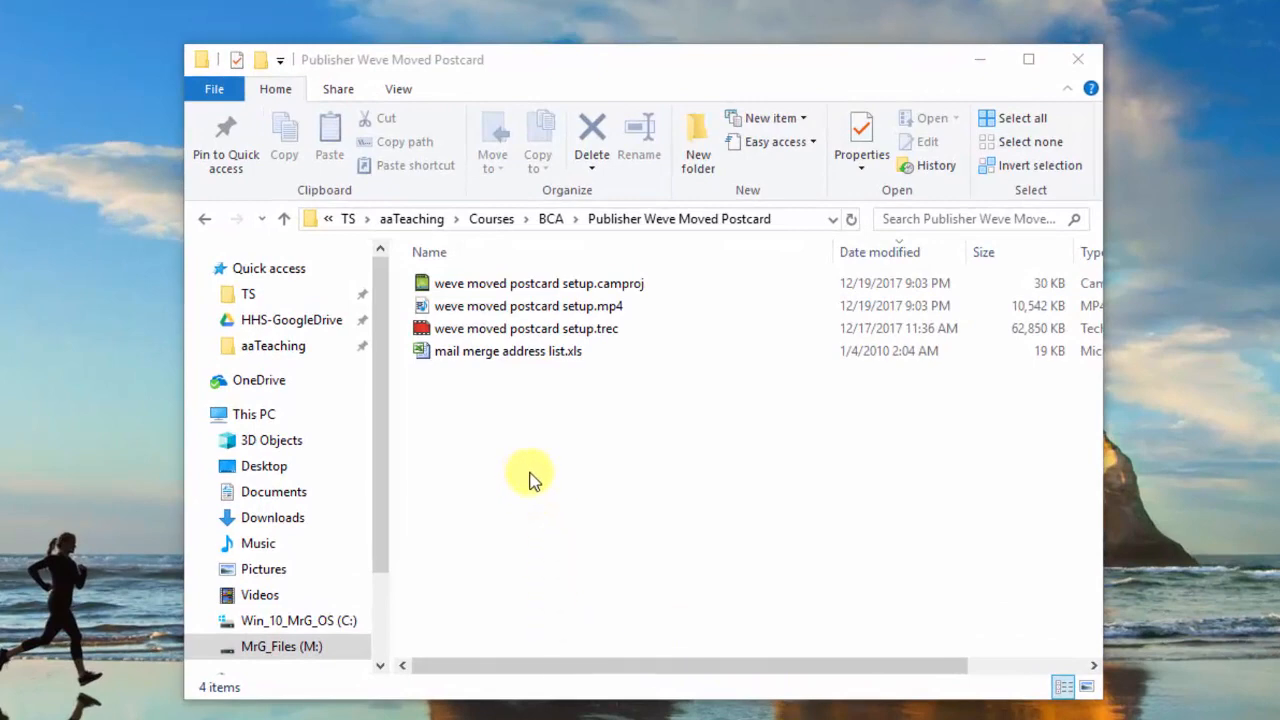
Open mail merge address list.xls from File Explorer in Excel.
double_click(538, 354)
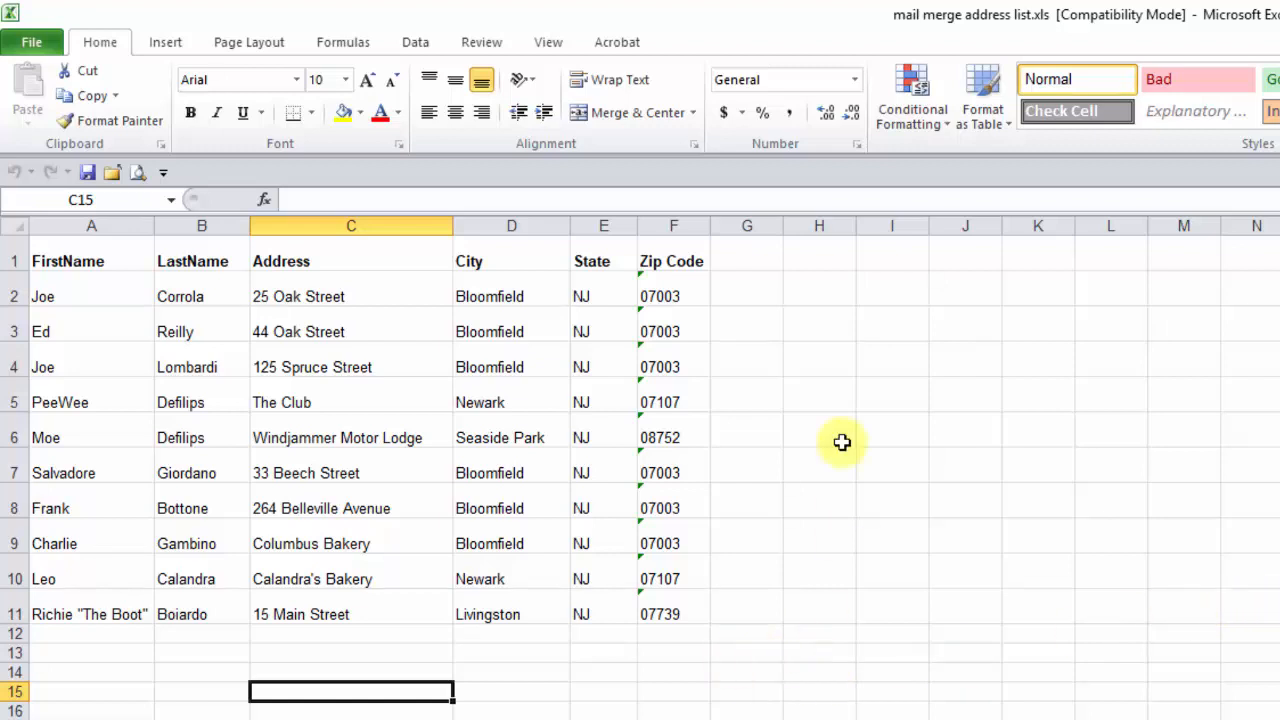
left_click(82, 255)
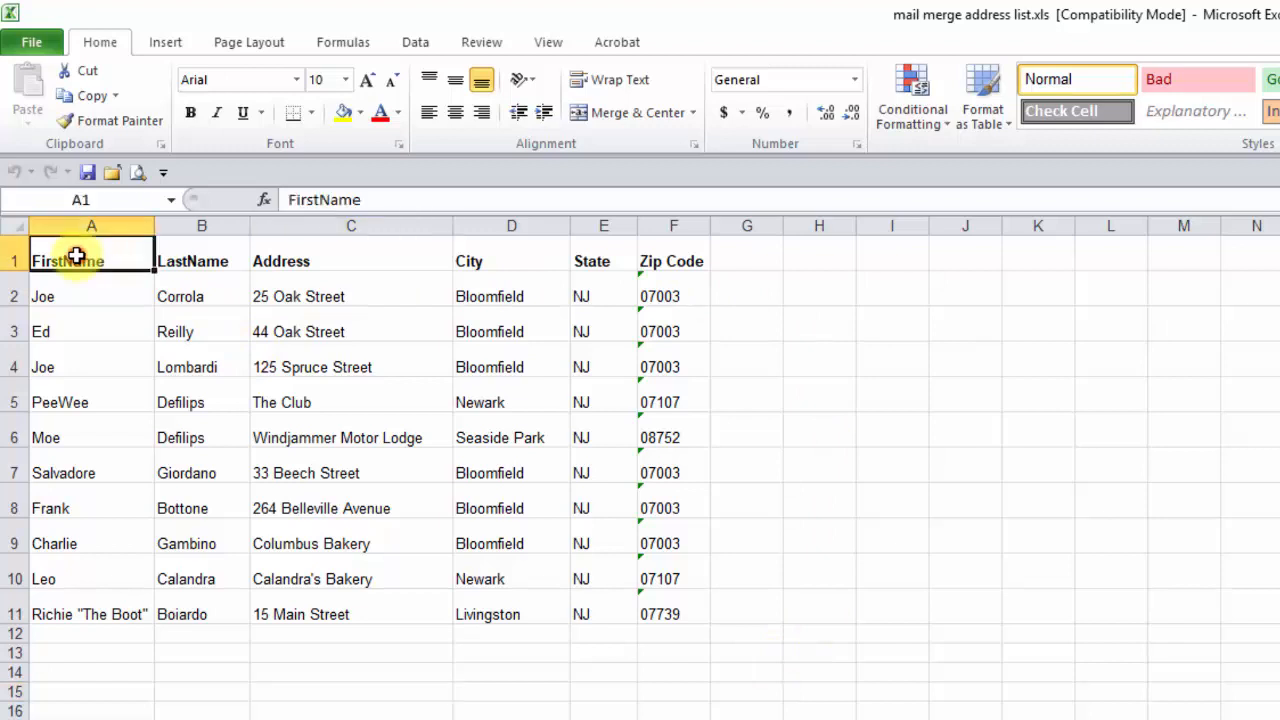
left_click(197, 258)
left_click(334, 250)
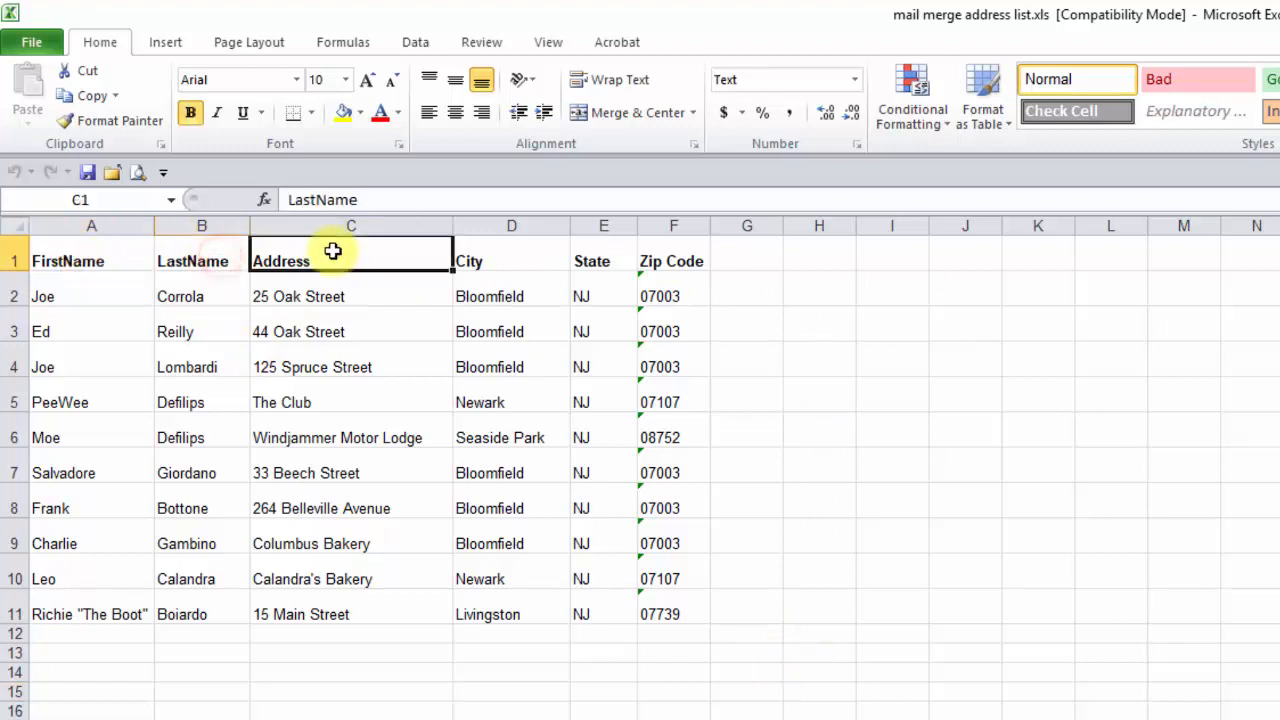
left_click(508, 254)
left_click(604, 258)
left_click(664, 260)
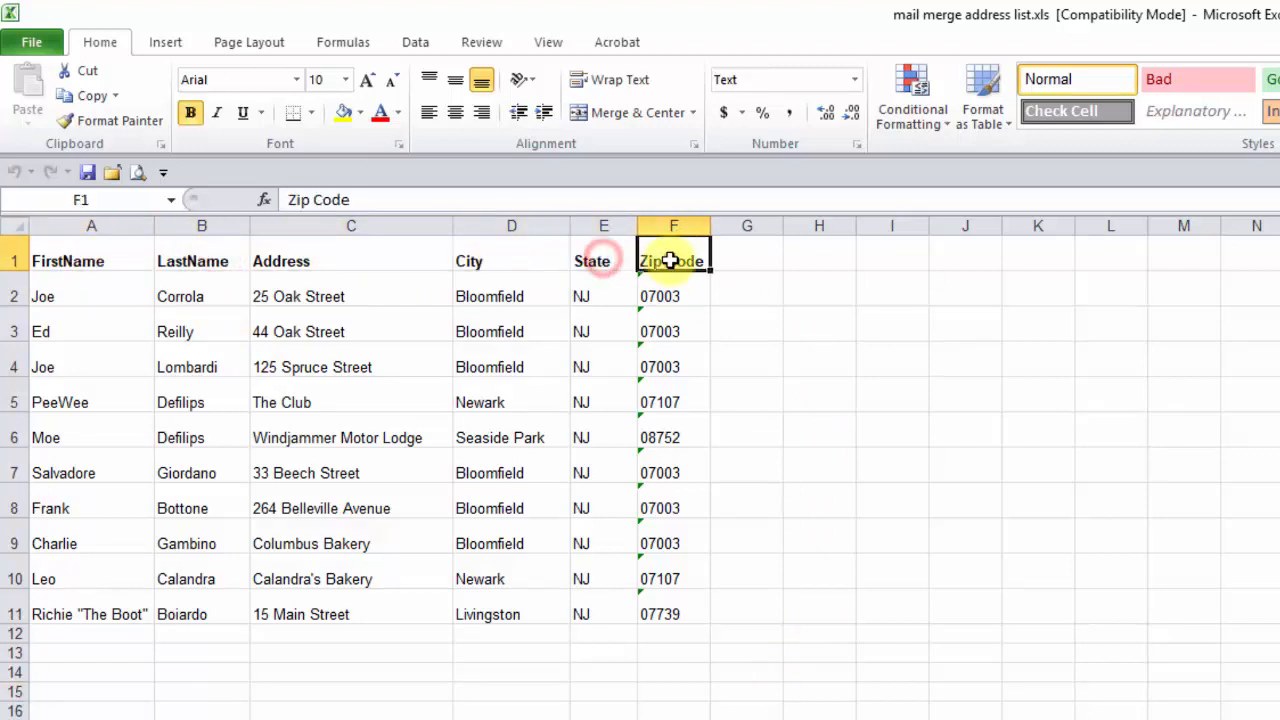
left_click(81, 262)
left_click(215, 258)
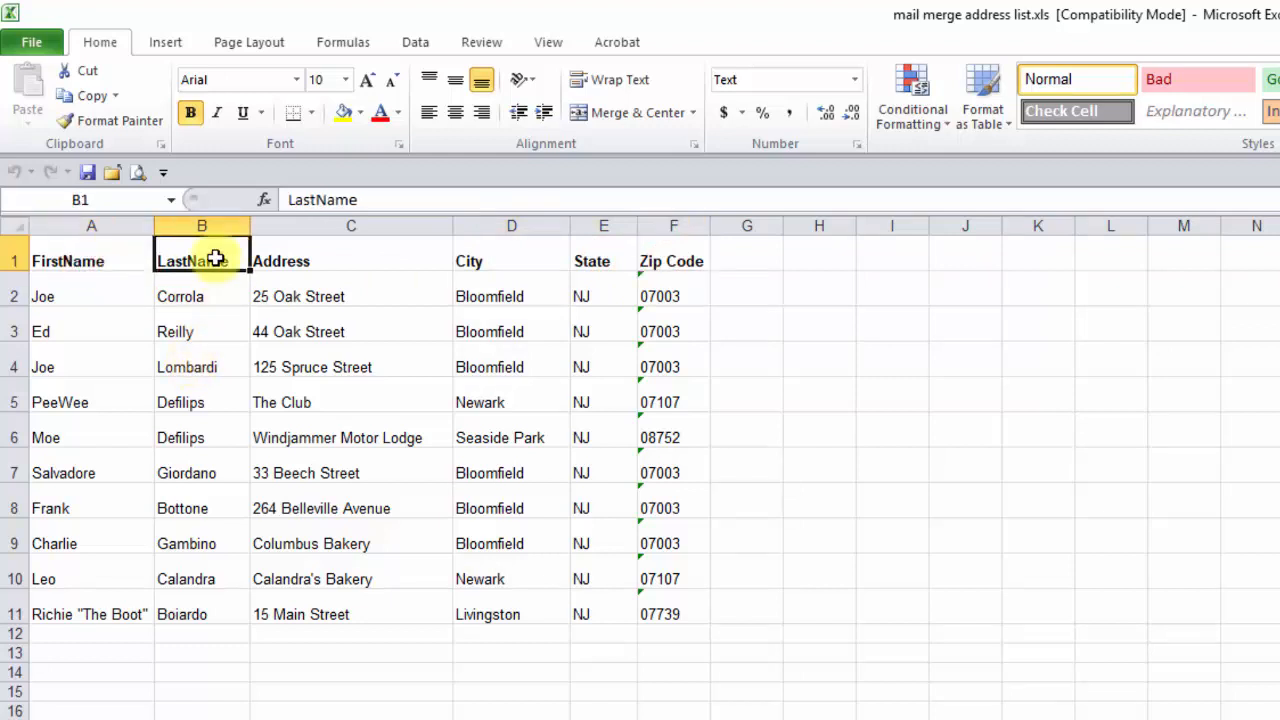
left_click(326, 258)
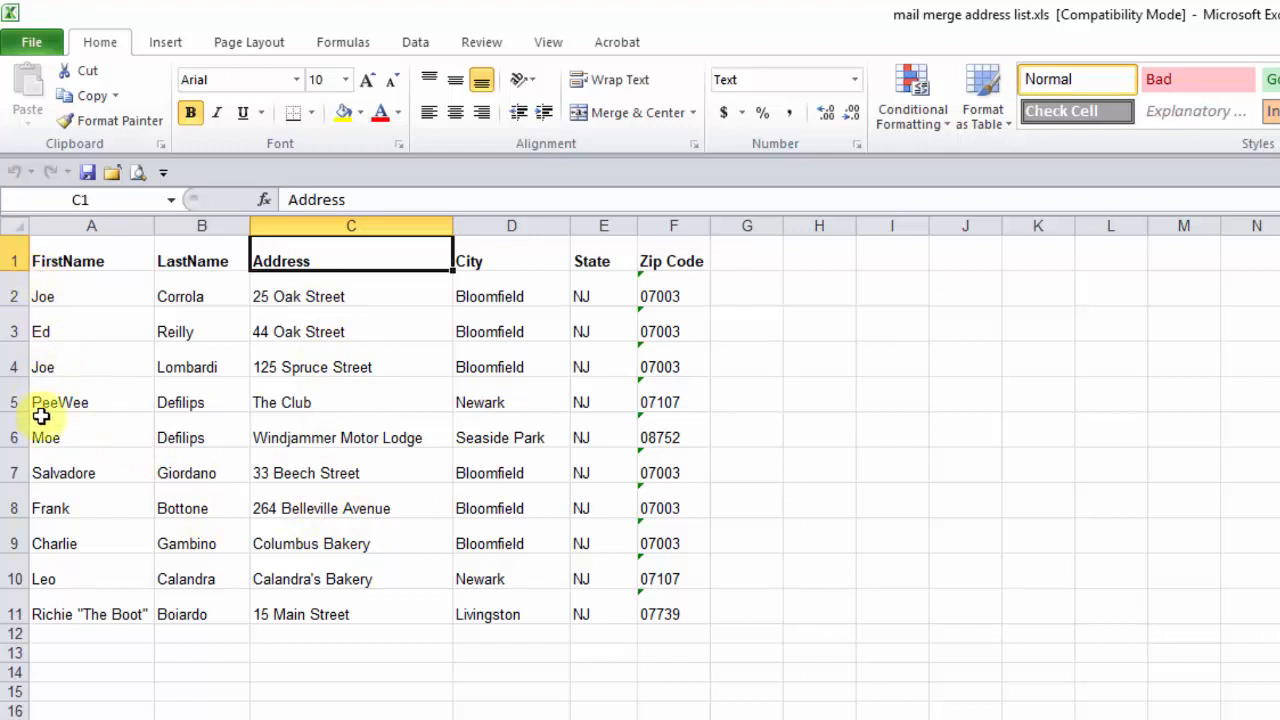
Enter a contact's name, street, Harrison, NJ and zip code in row 12; the zip shows 7029.
left_click(75, 634)
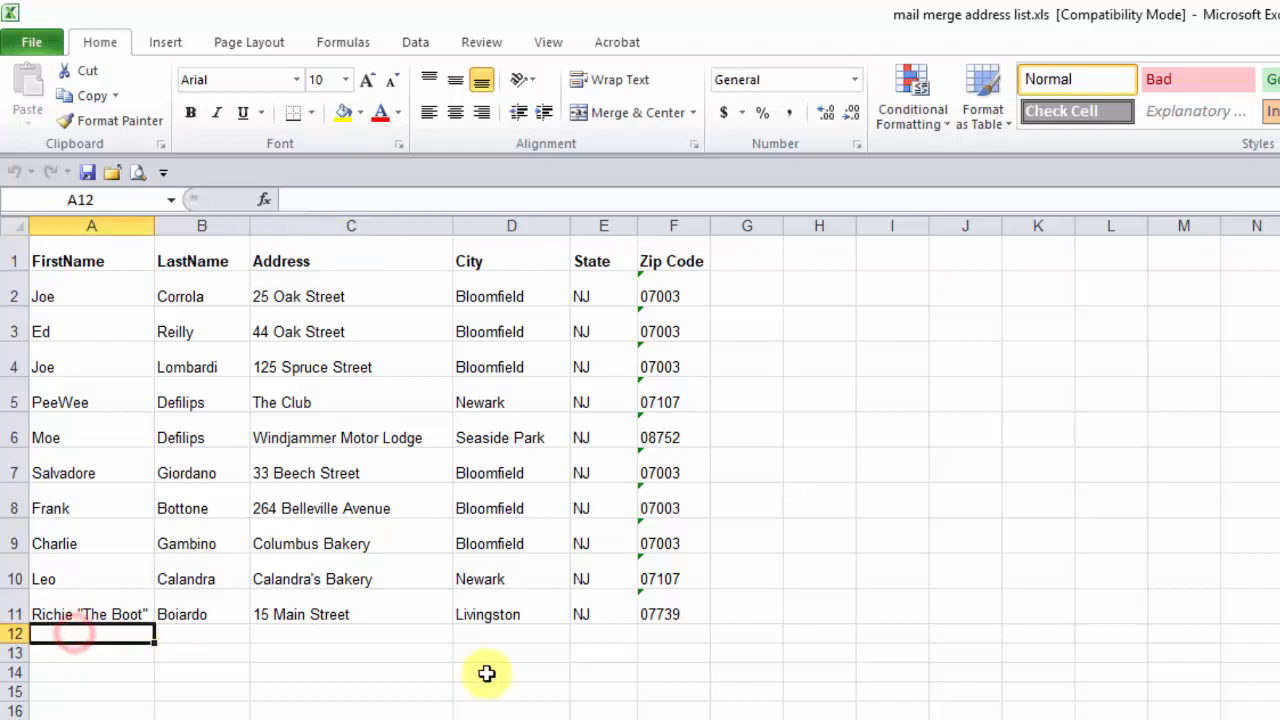
type("J")
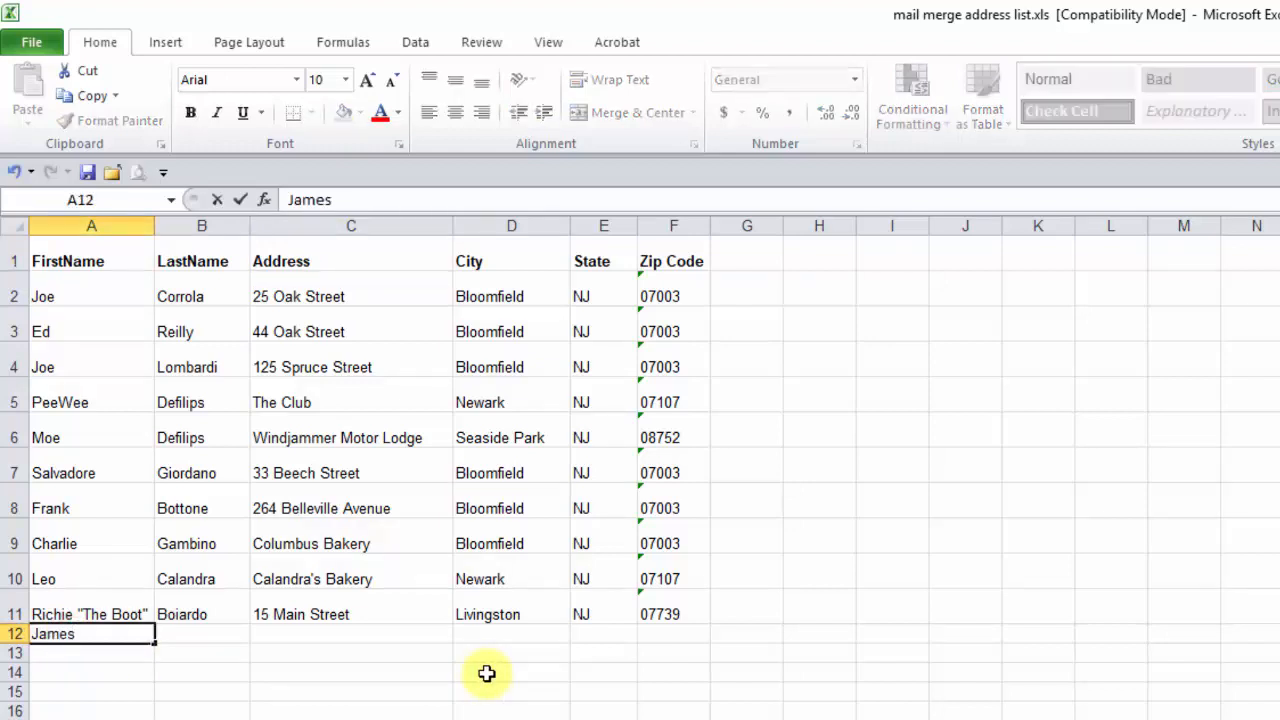
type("ames")
key("Tab")
type("Sm")
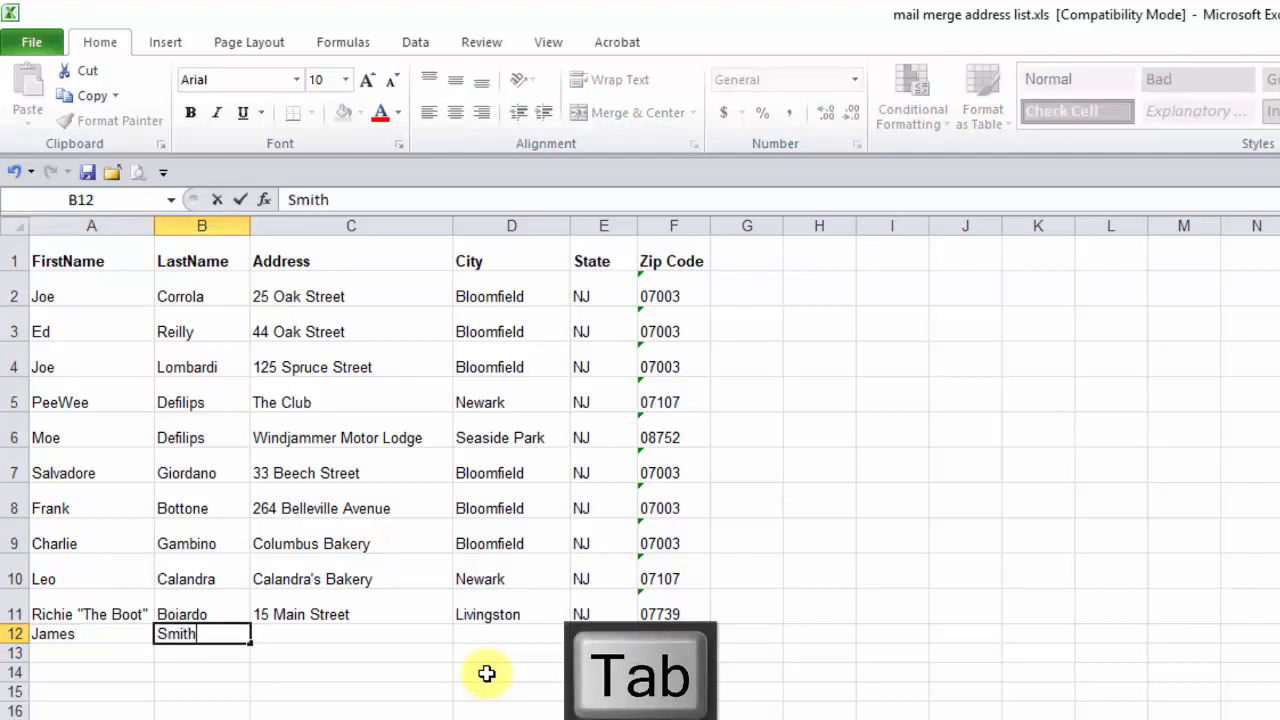
key("Tab")
type("1")
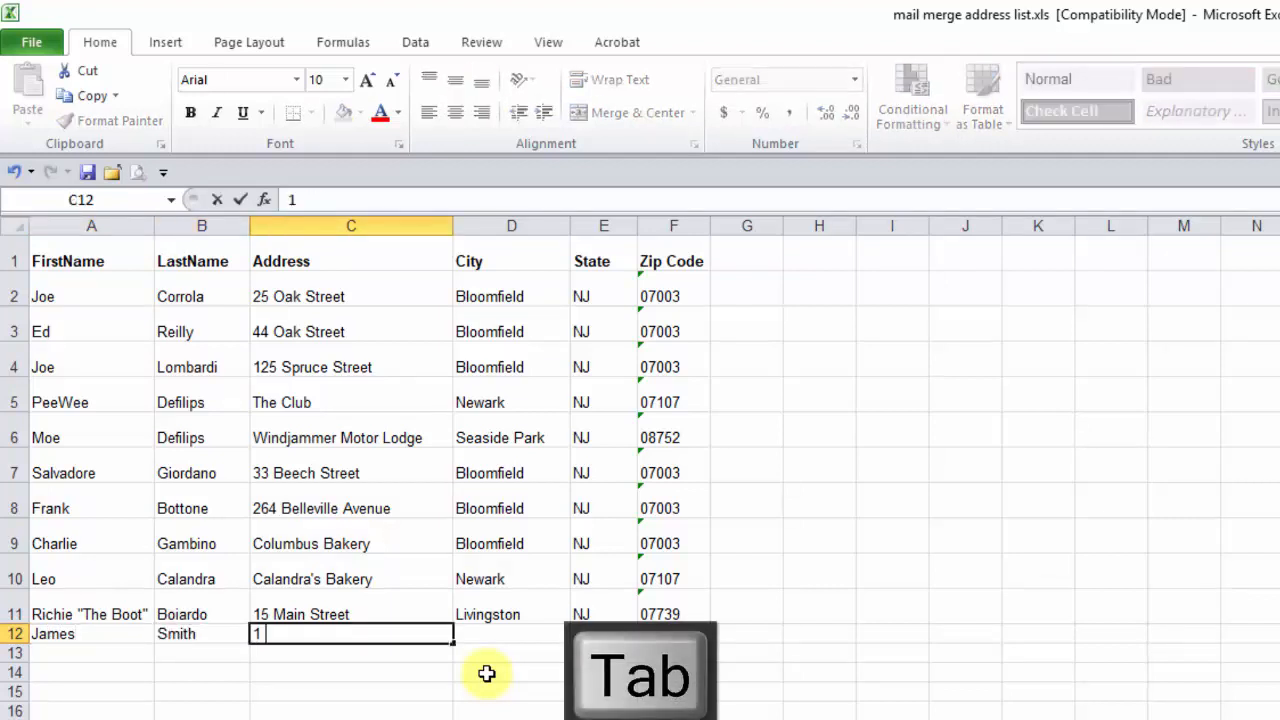
type(" Bleeker Street")
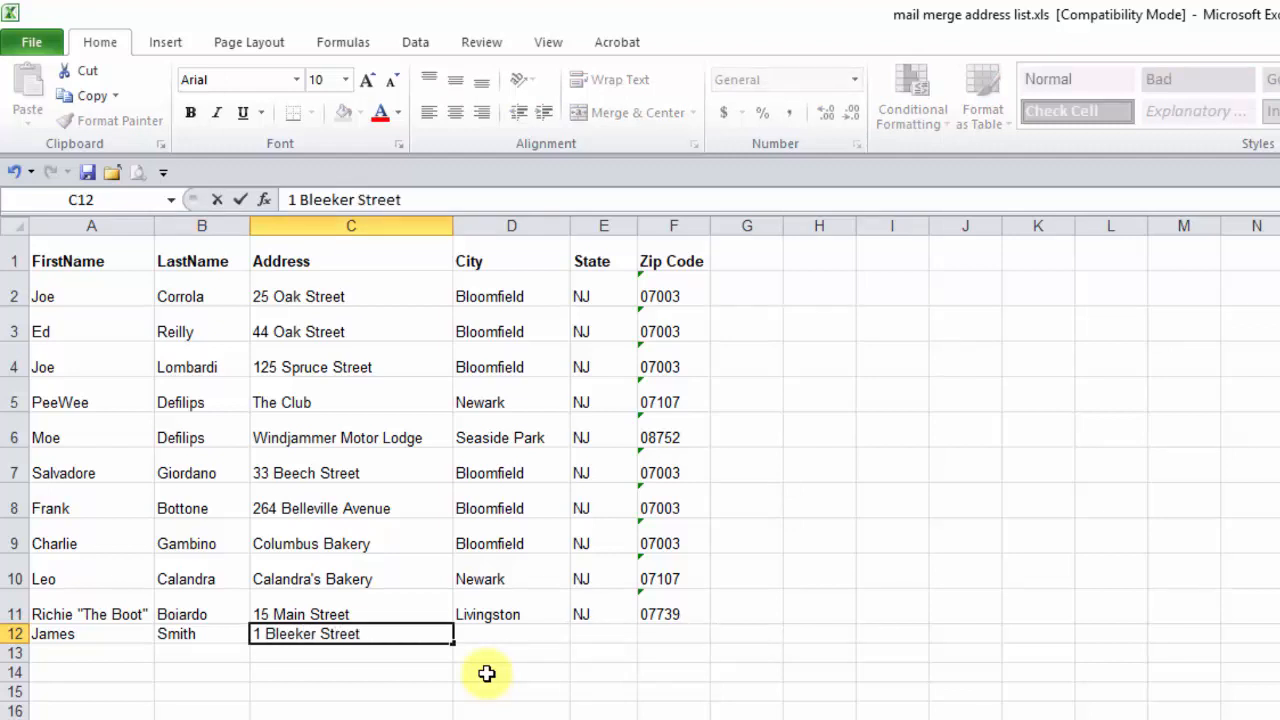
key("Tab")
type("H")
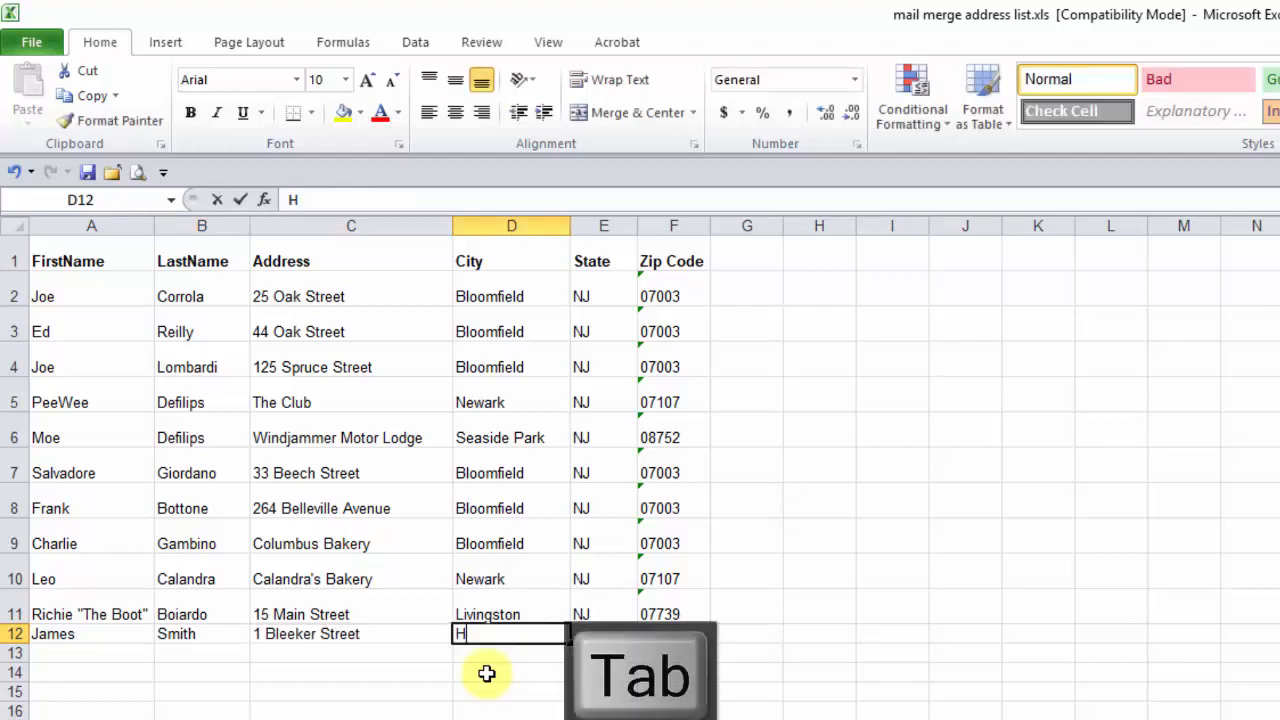
type("arrison")
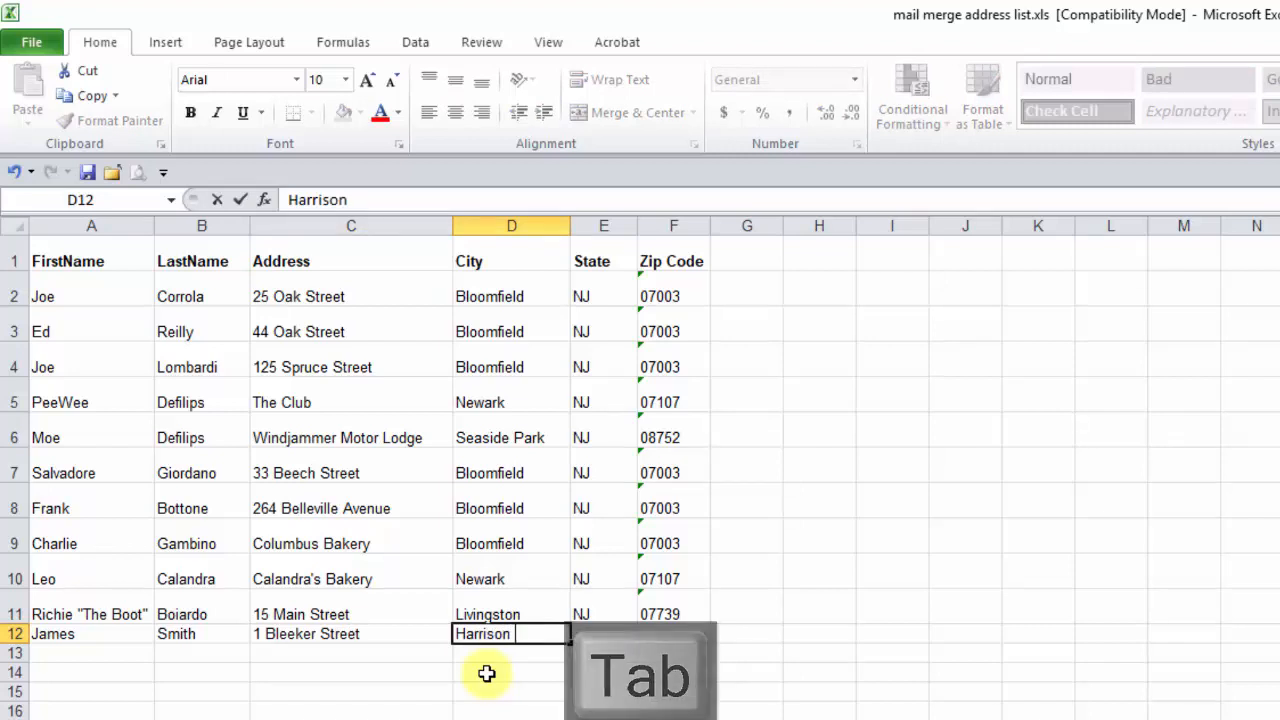
key("BackSpace")
key("Tab")
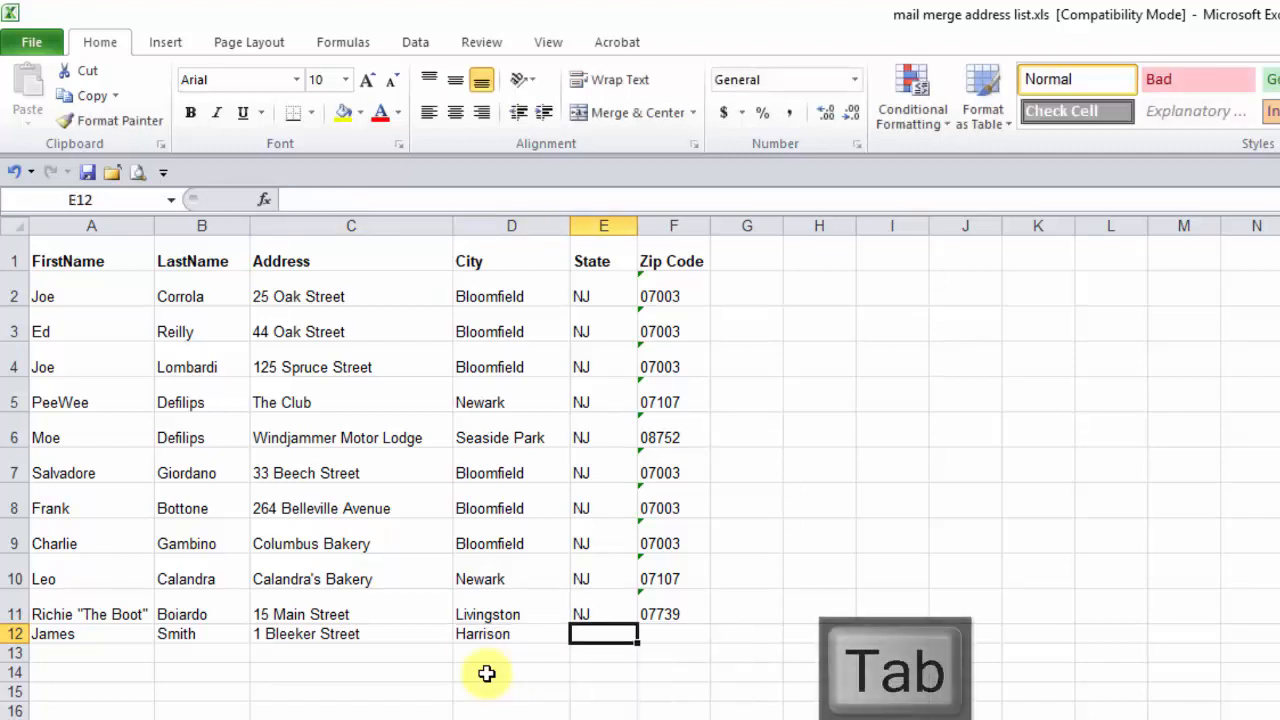
type("NJ")
key("Tab")
type("0")
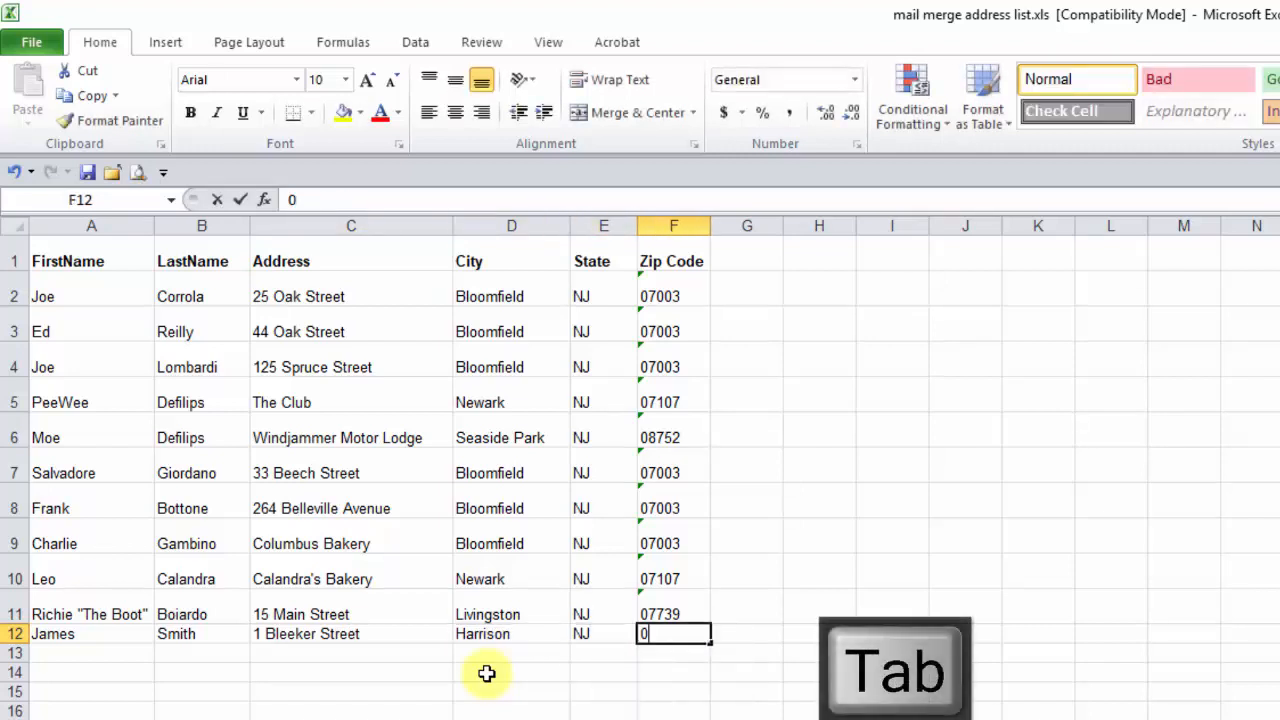
type("7029")
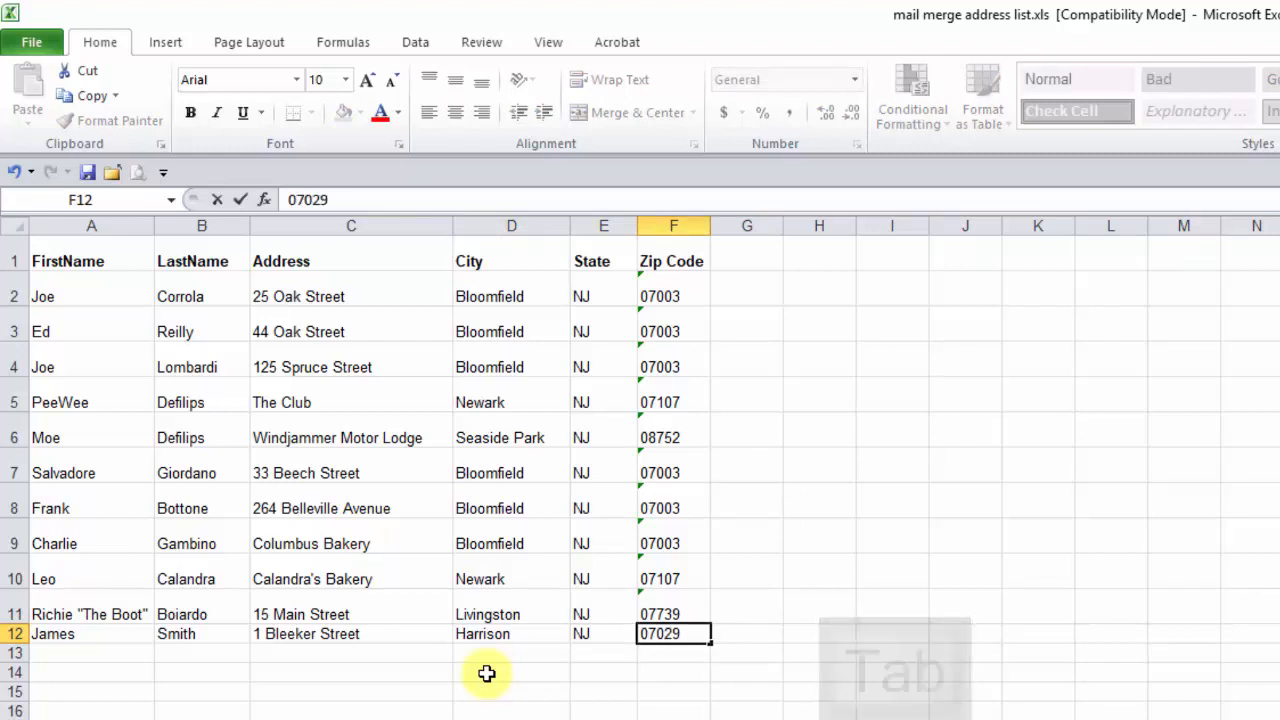
key("Return")
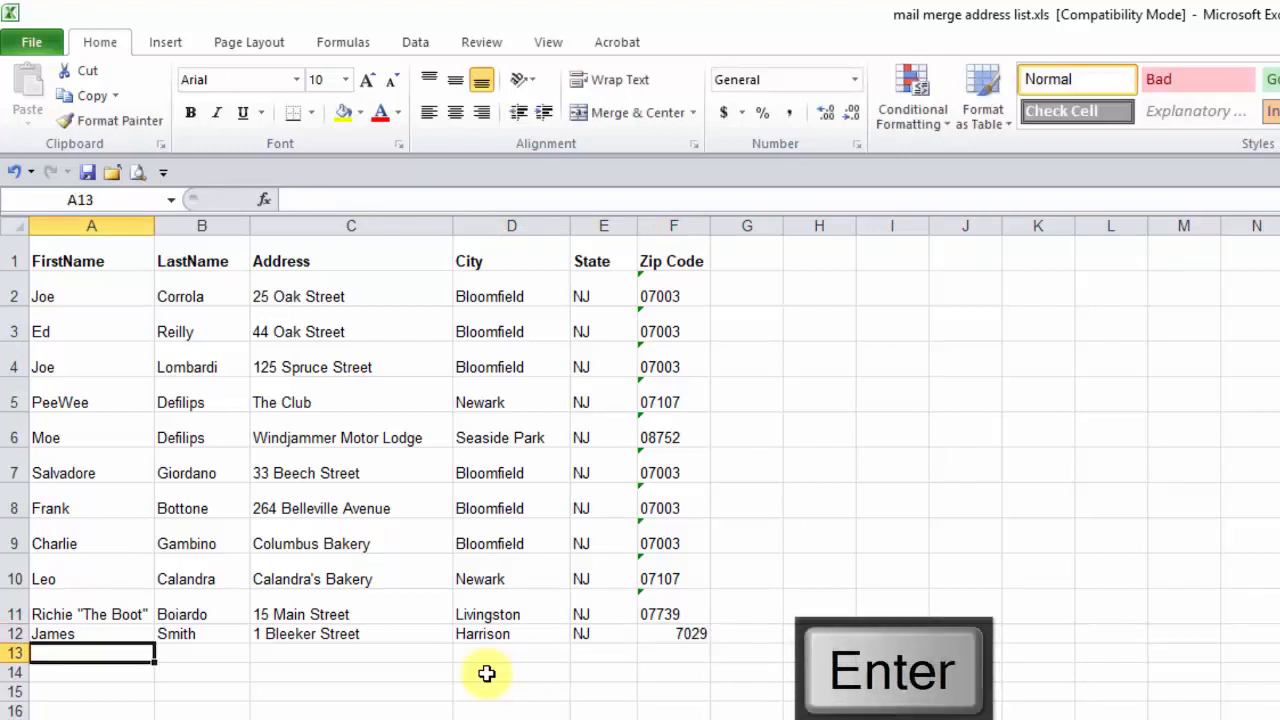
Enter the row 13 contact's first name, last name and street address.
type("Todd")
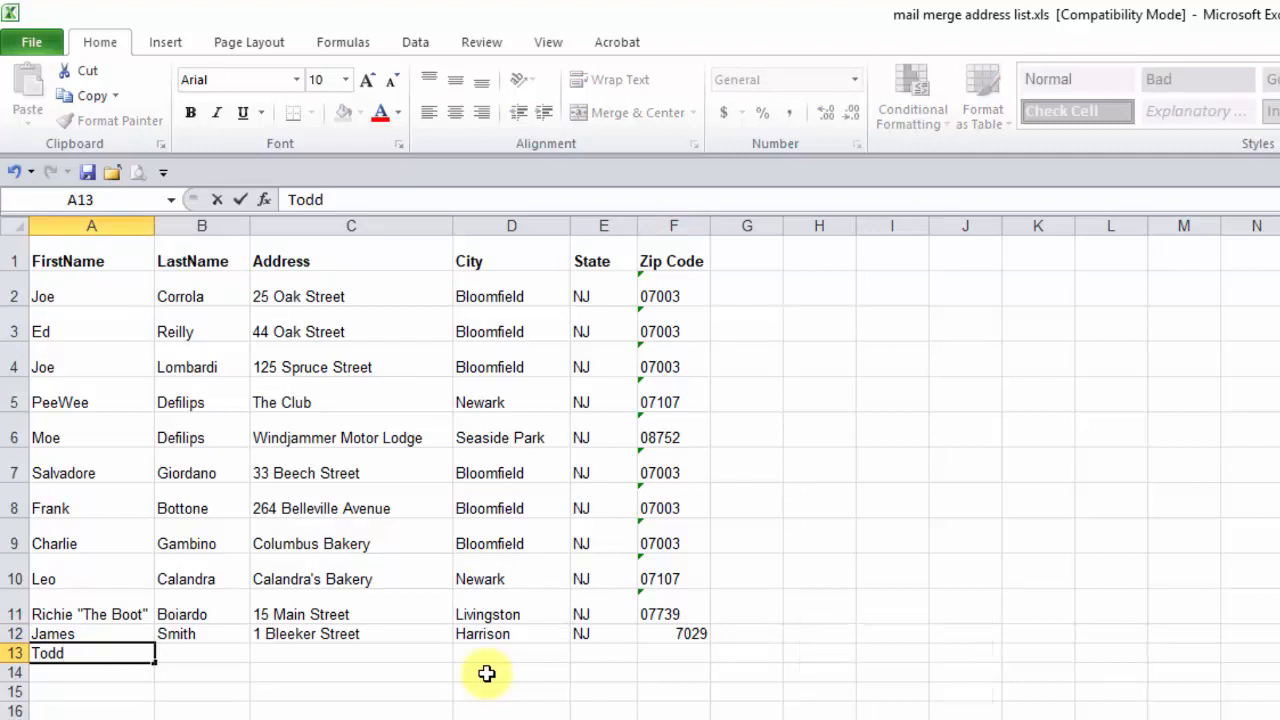
key("Tab")
type("G")
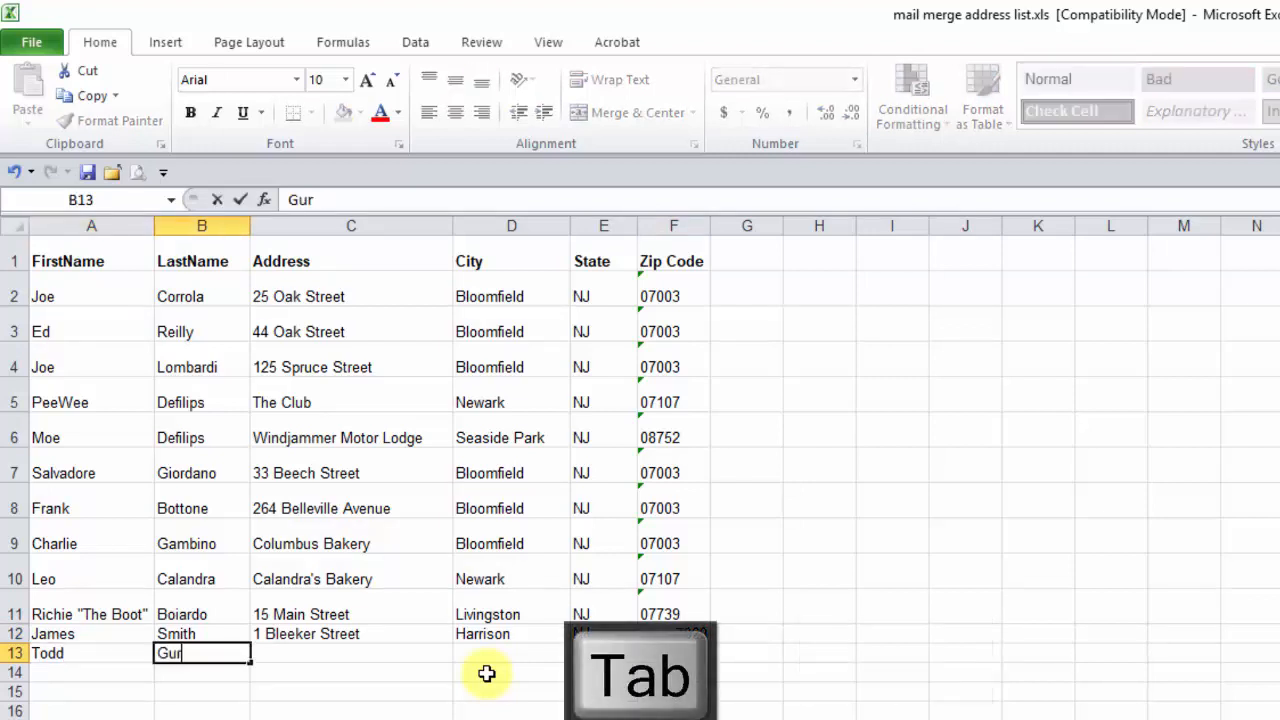
type("urley")
key("Tab")
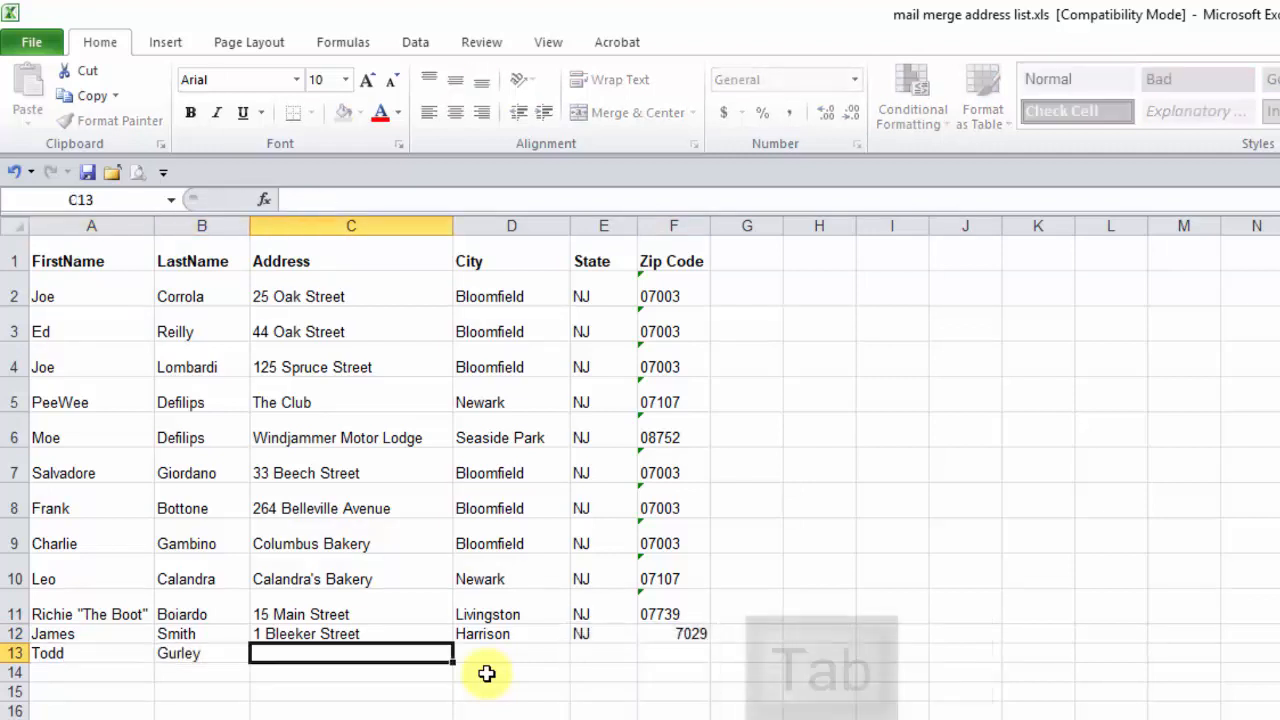
type("15")
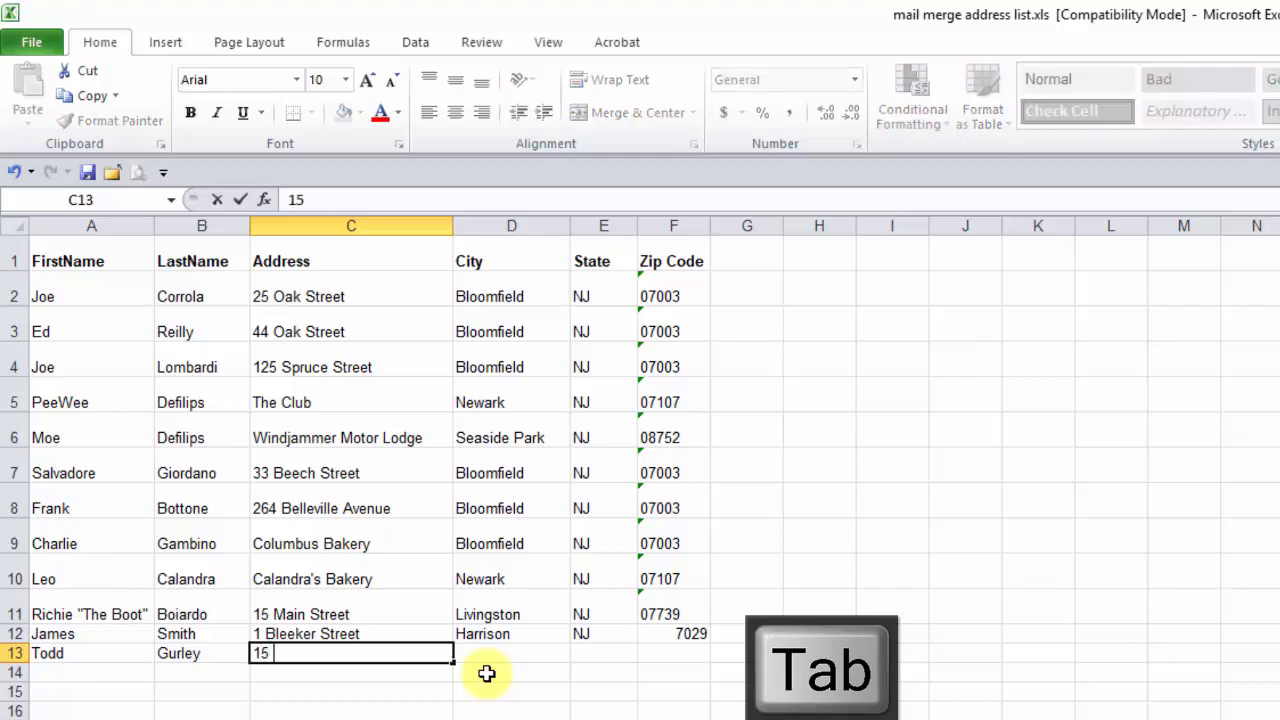
type(" Davis Avenue")
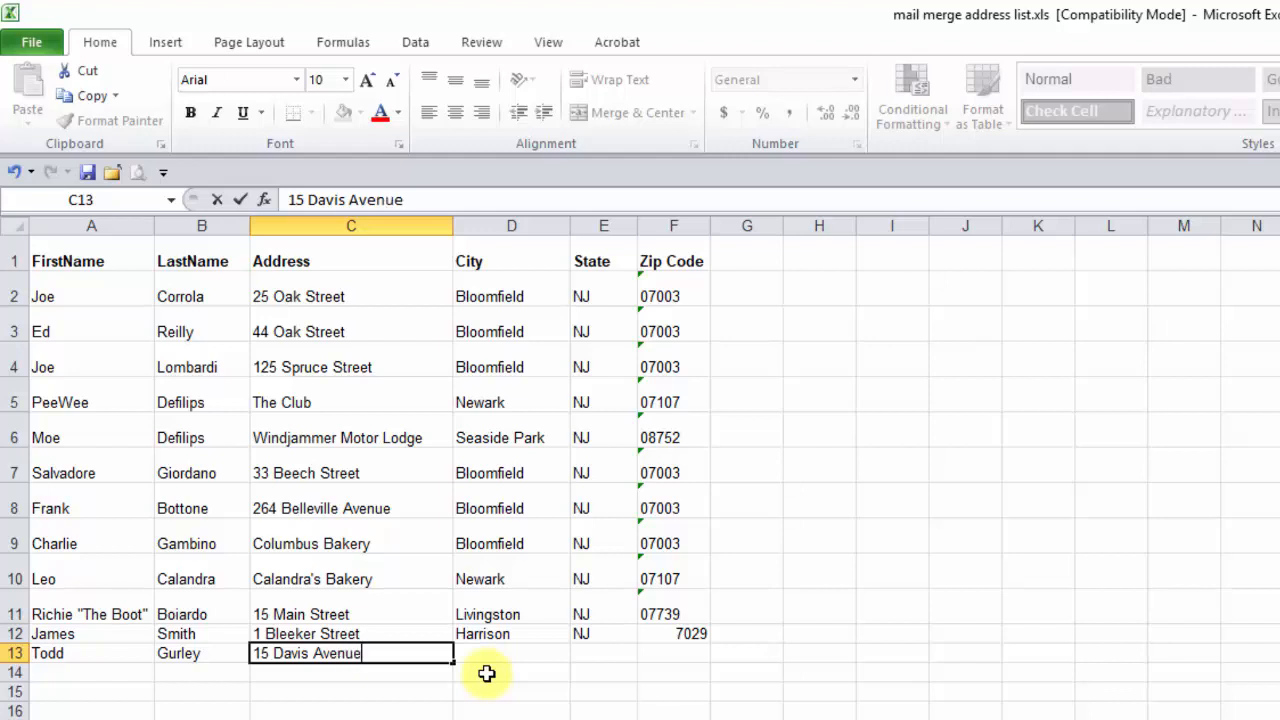
key("Tab")
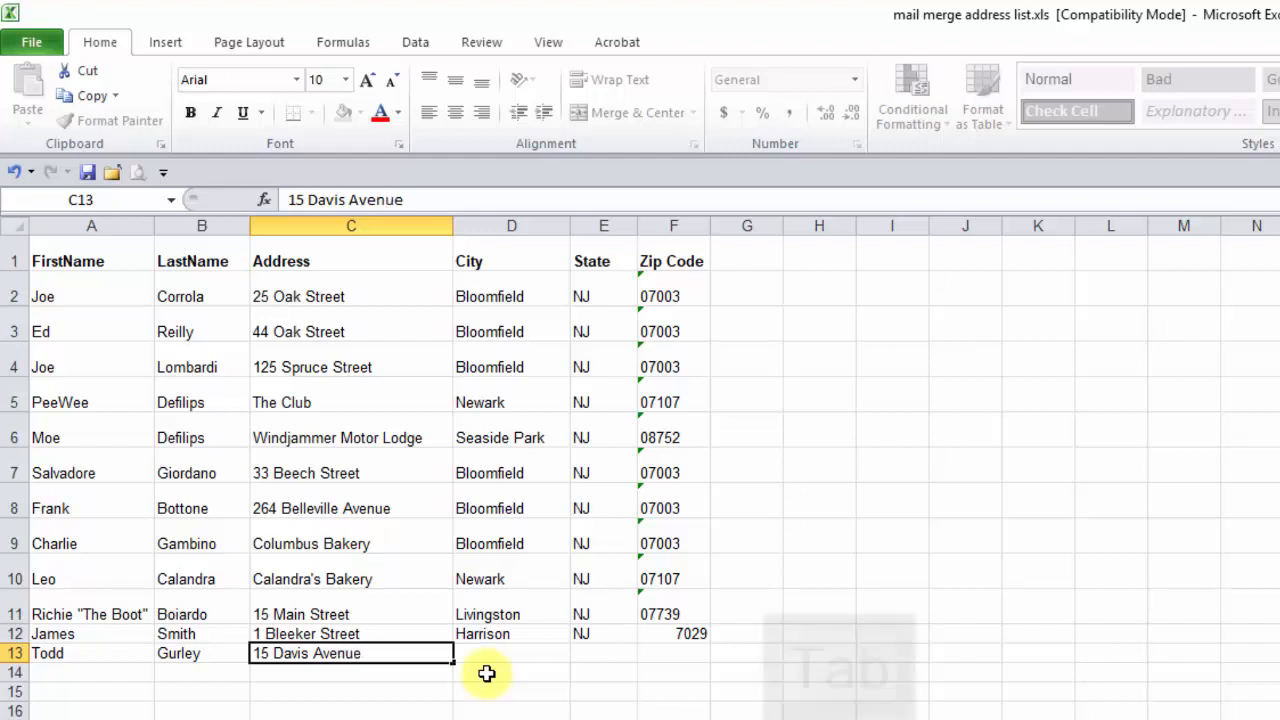
Complete the row with Harrison, NJ and zip 07029, which displays 7029, then return to F12.
type("Ha")
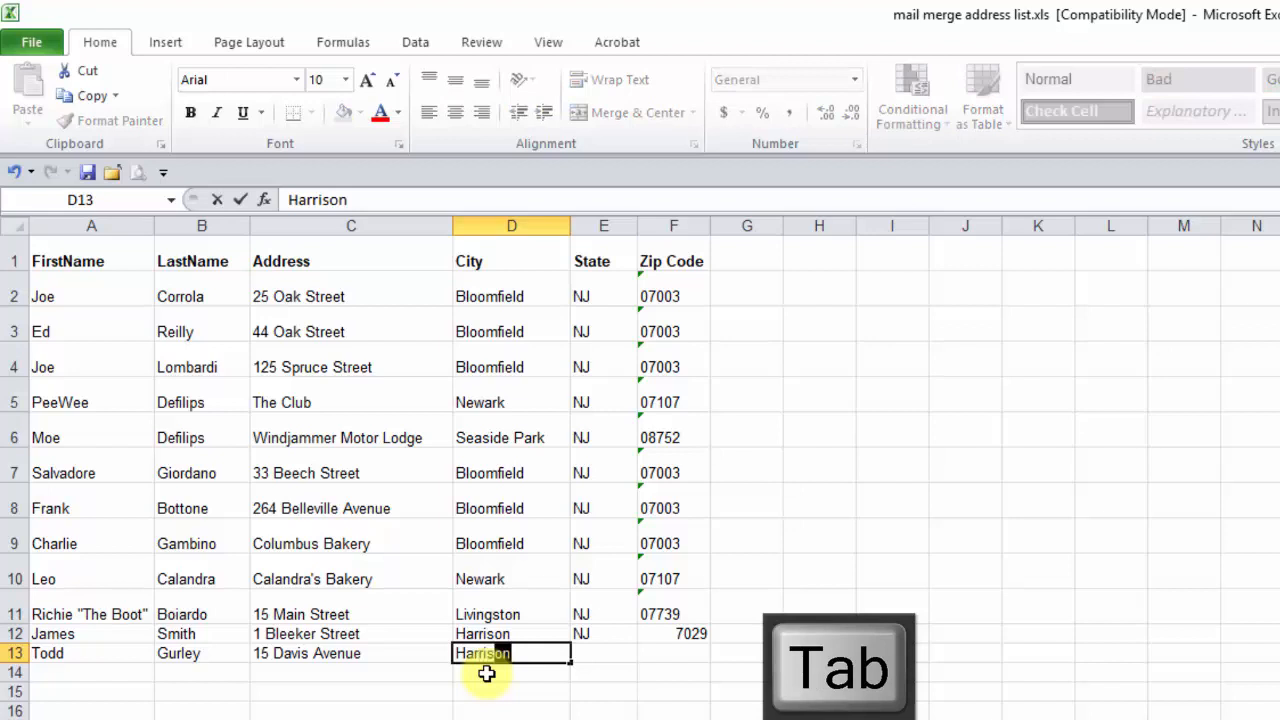
type("rrisonn")
key("BackSpace")
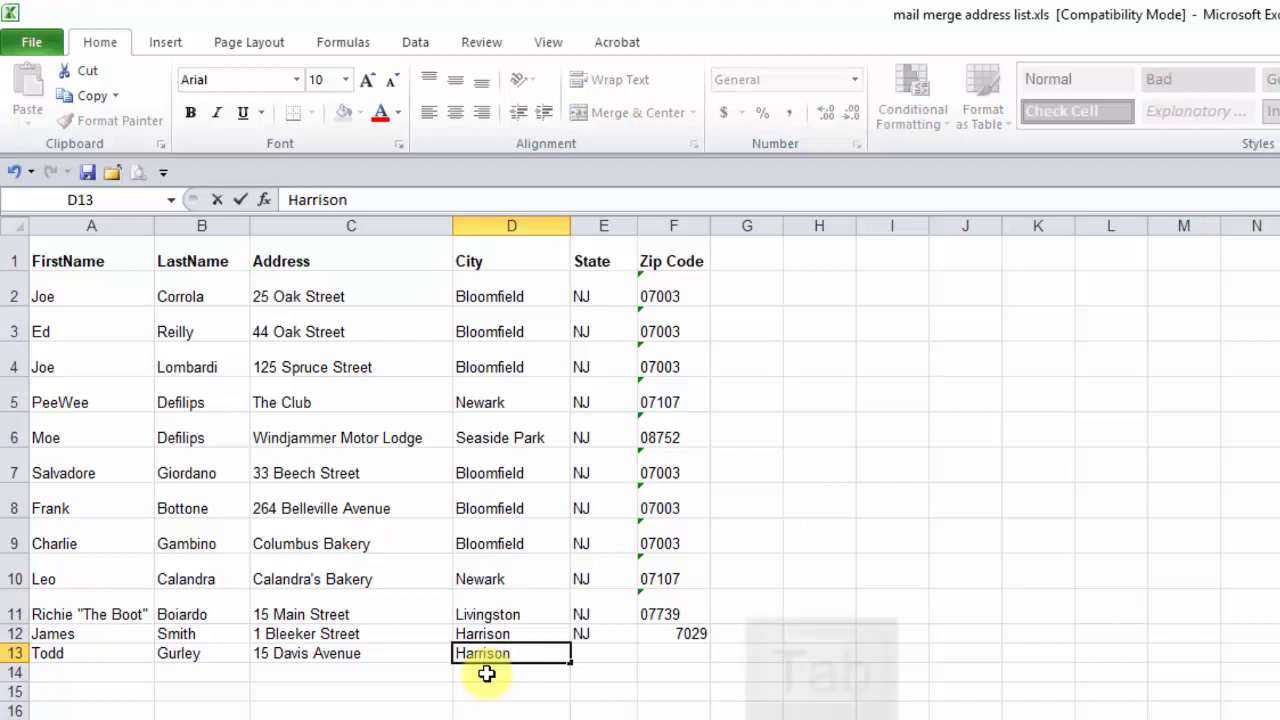
key("Tab")
type("NJ")
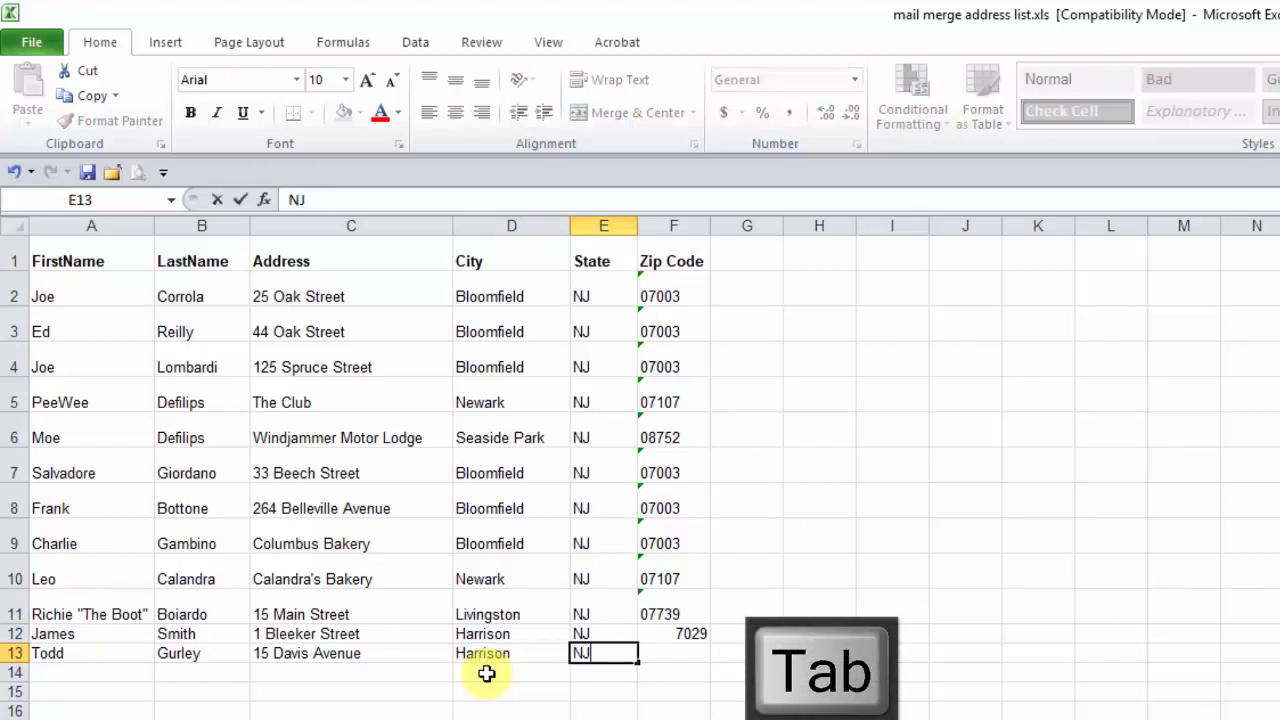
key("Tab")
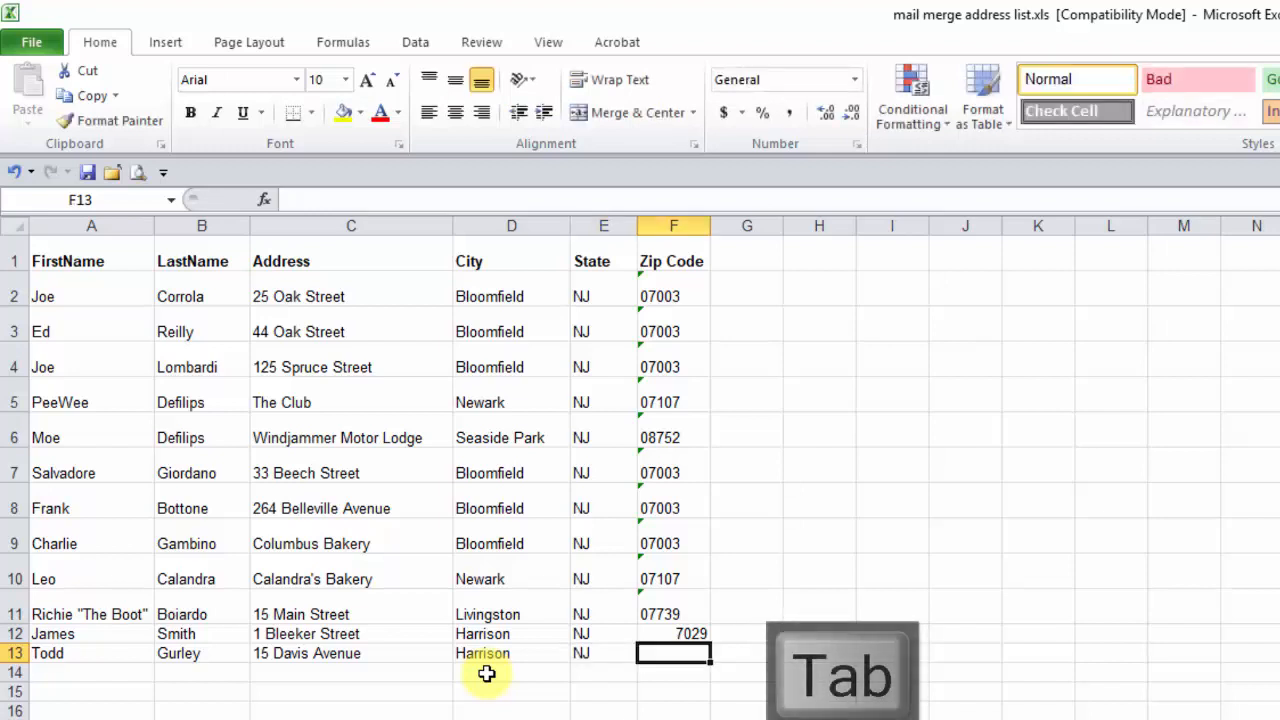
type("07029")
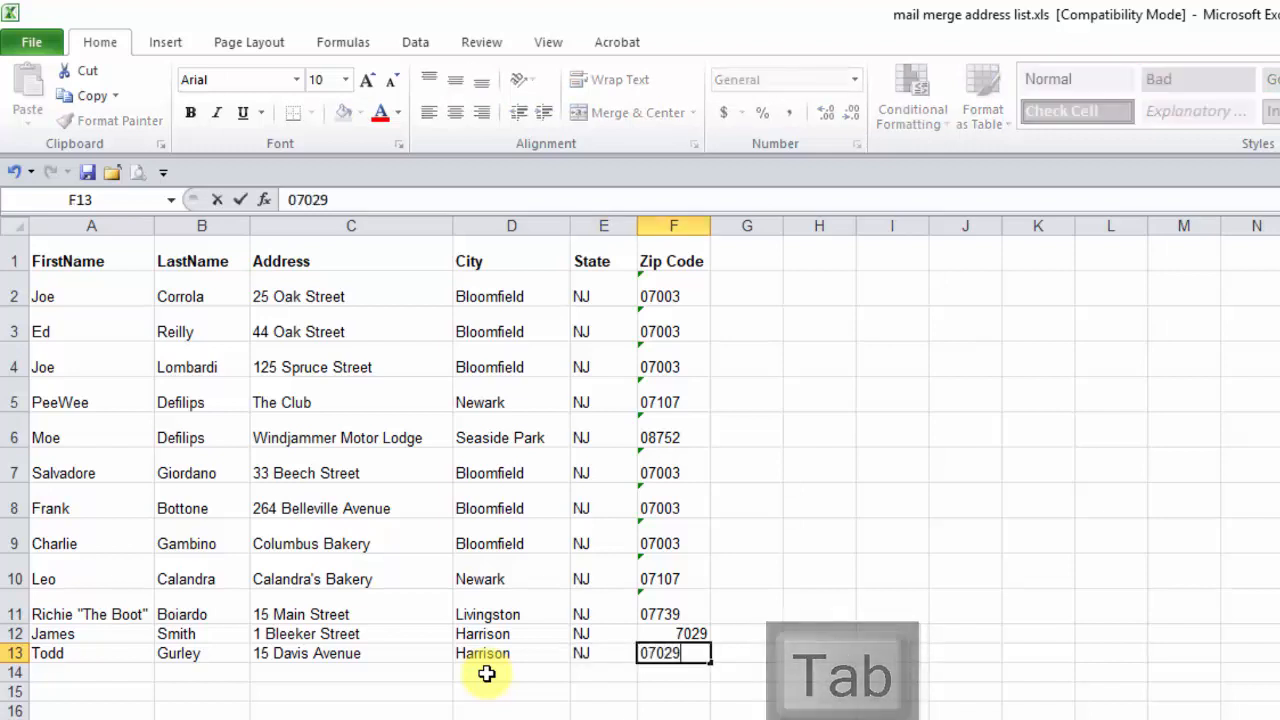
key("Return")
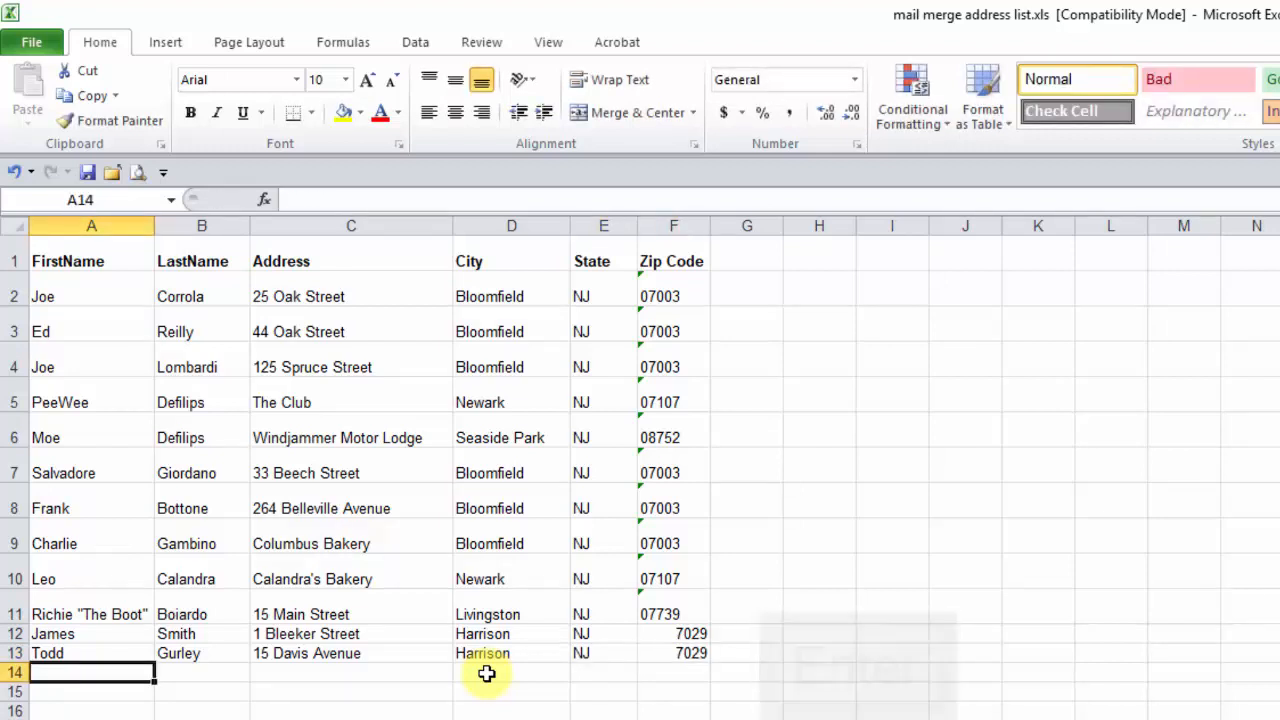
key("Up")
key("Up")
key("Right")
key("Right")
key("Right")
key("Right")
key("Right")
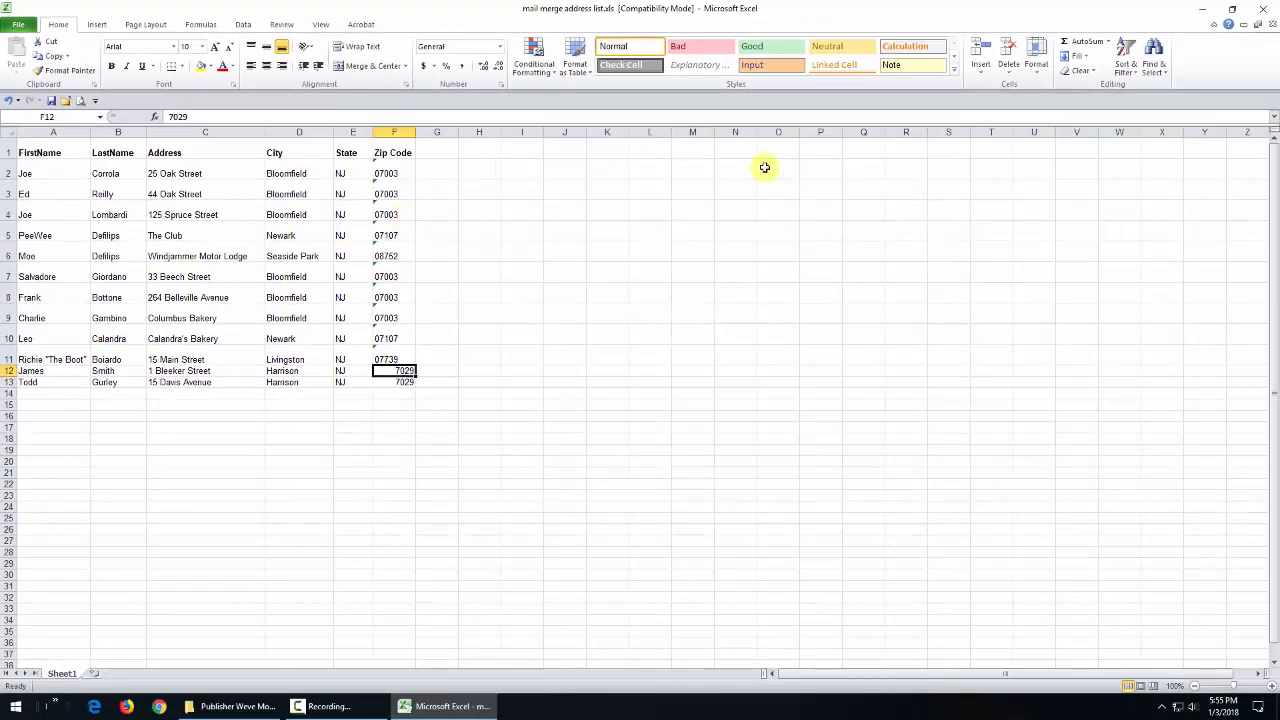
Format cell F12 as Text through Format Cells.
left_click(1038, 66)
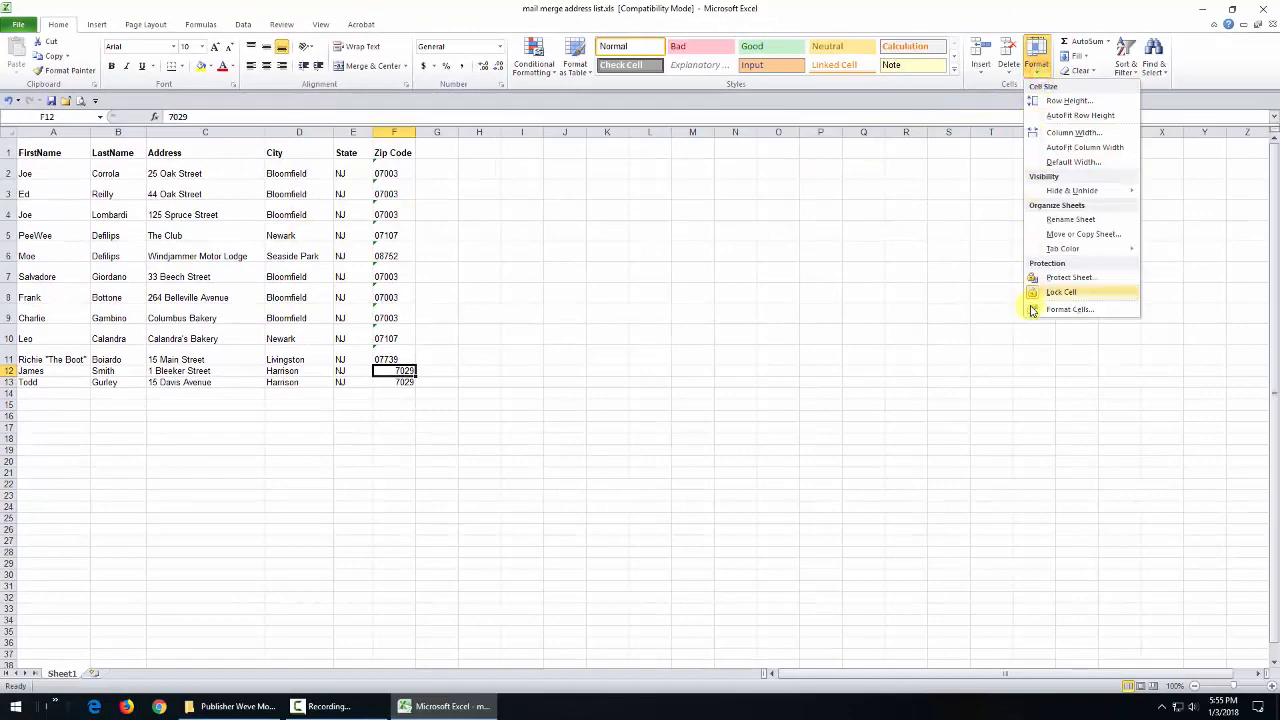
left_click(1069, 309)
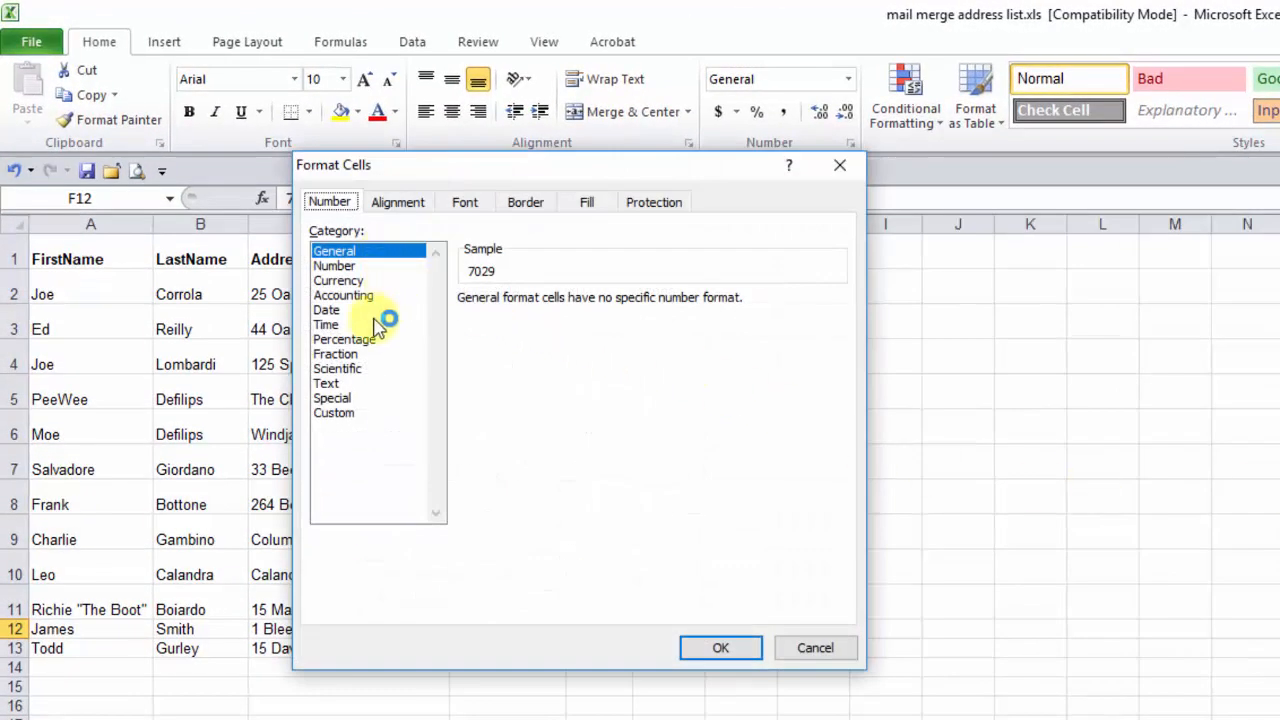
left_click(330, 384)
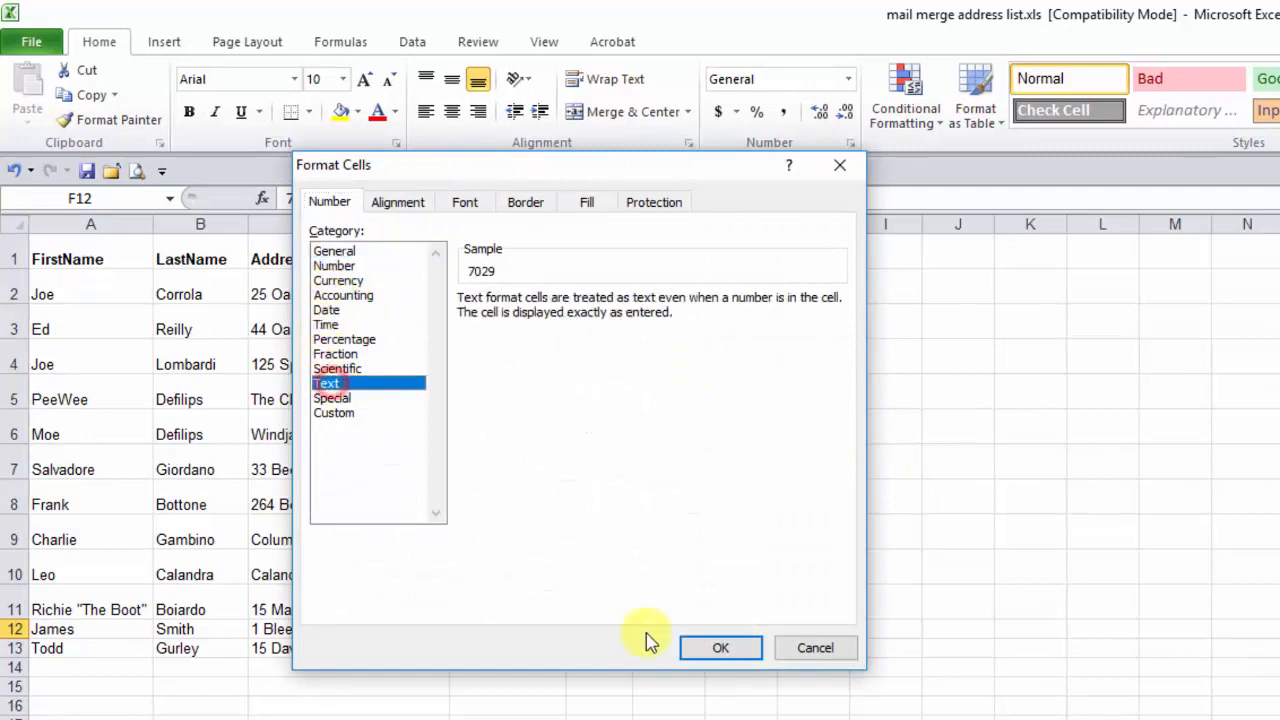
left_click(716, 647)
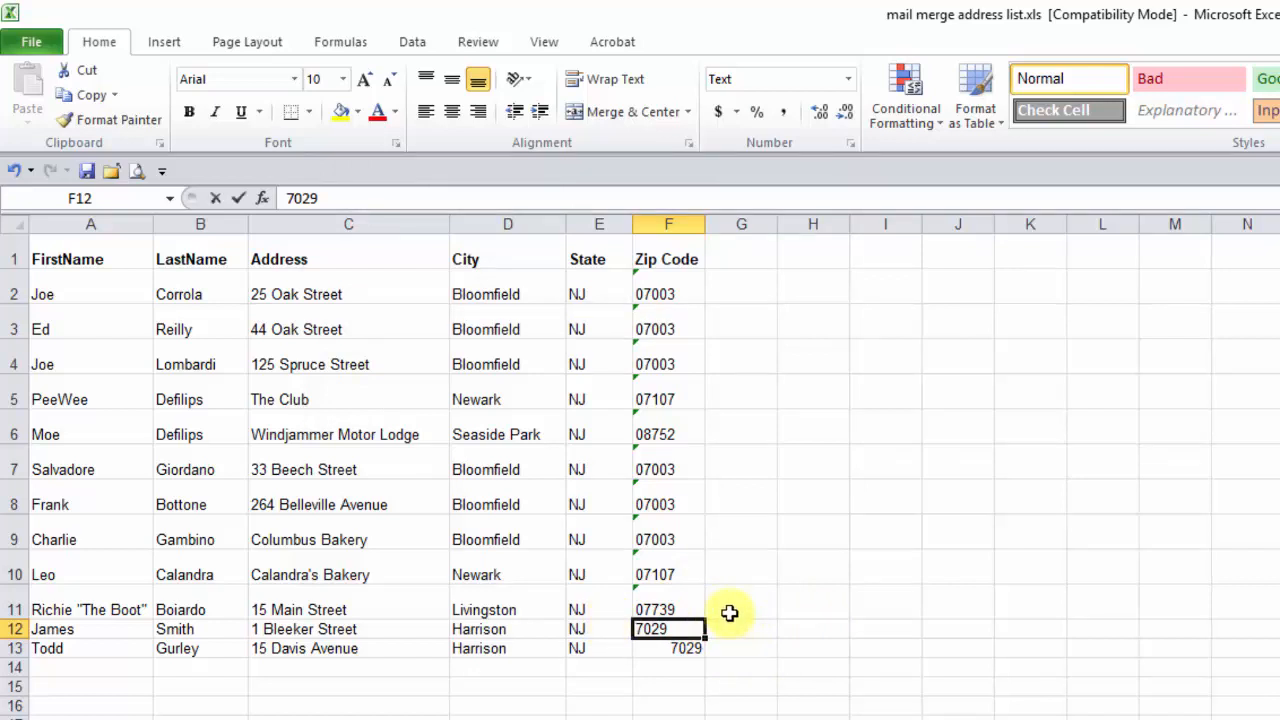
Re-enter the F12 zip code as 07029 and check that the leading zero stays.
type("07")
key("Return")
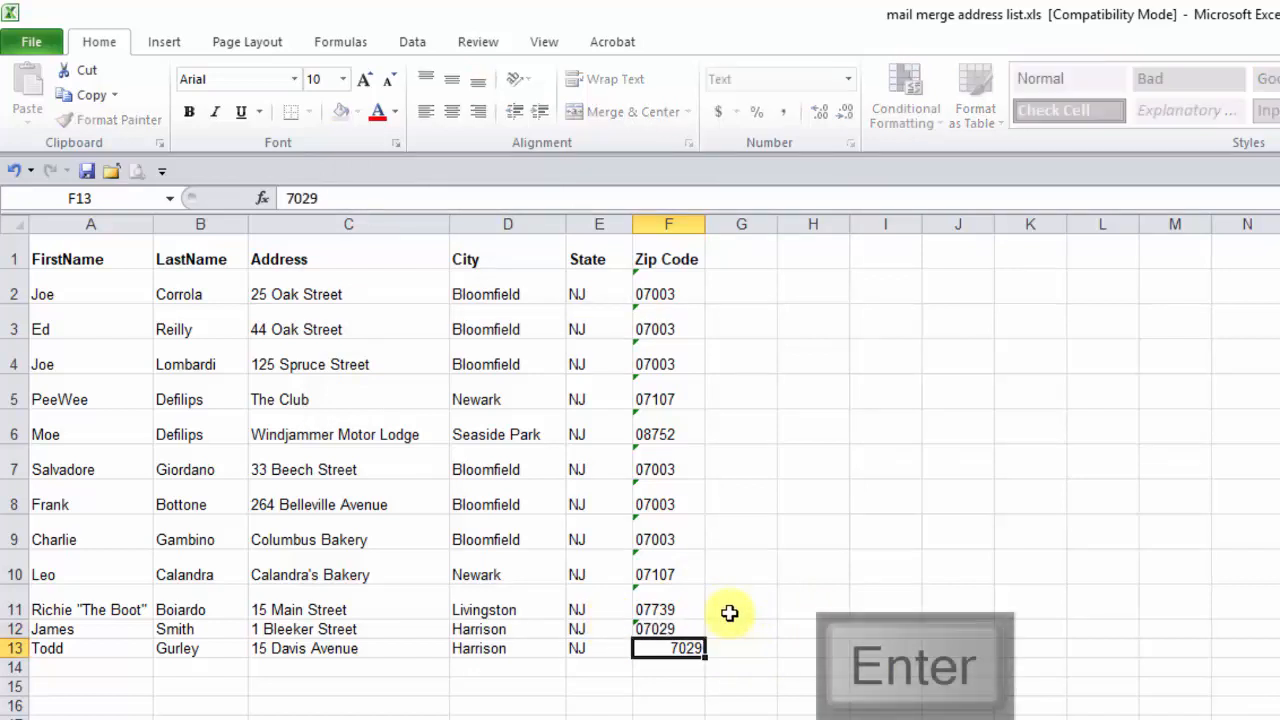
left_click(677, 627)
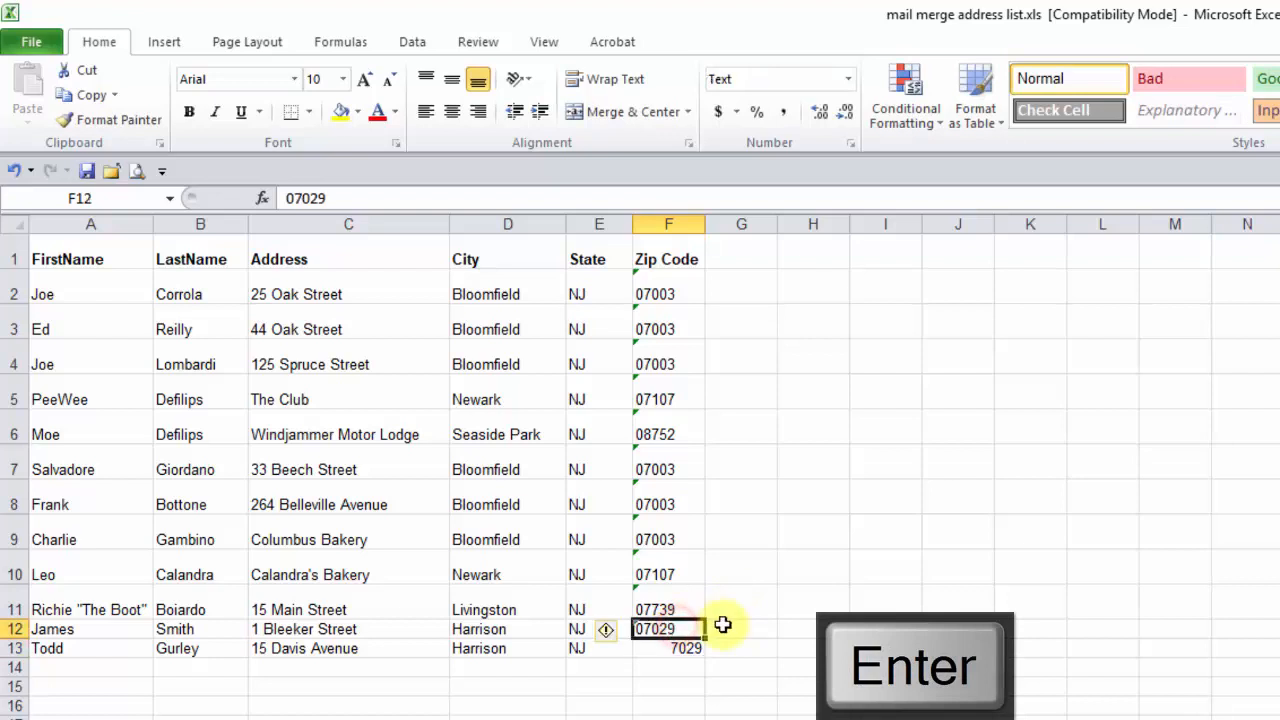
left_click(676, 650)
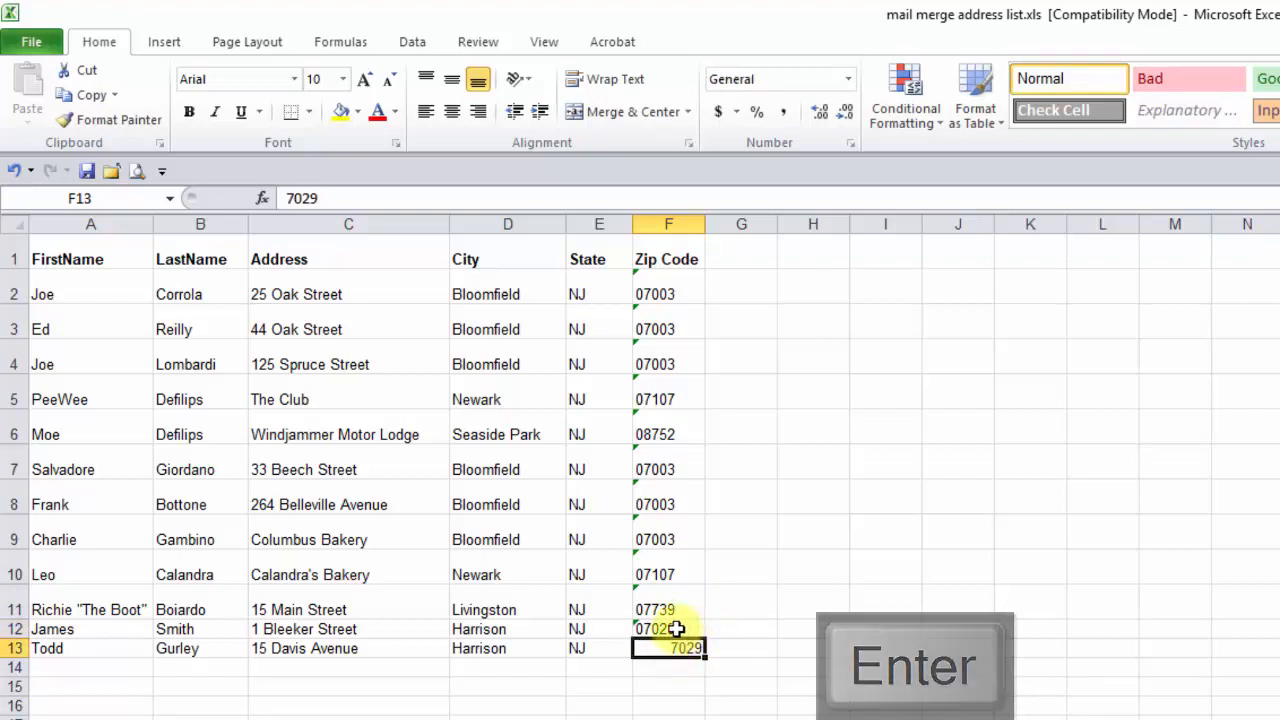
left_click(688, 628)
Copy the text-formatted 07029 from F12 and paste it into F13.
right_click(680, 637)
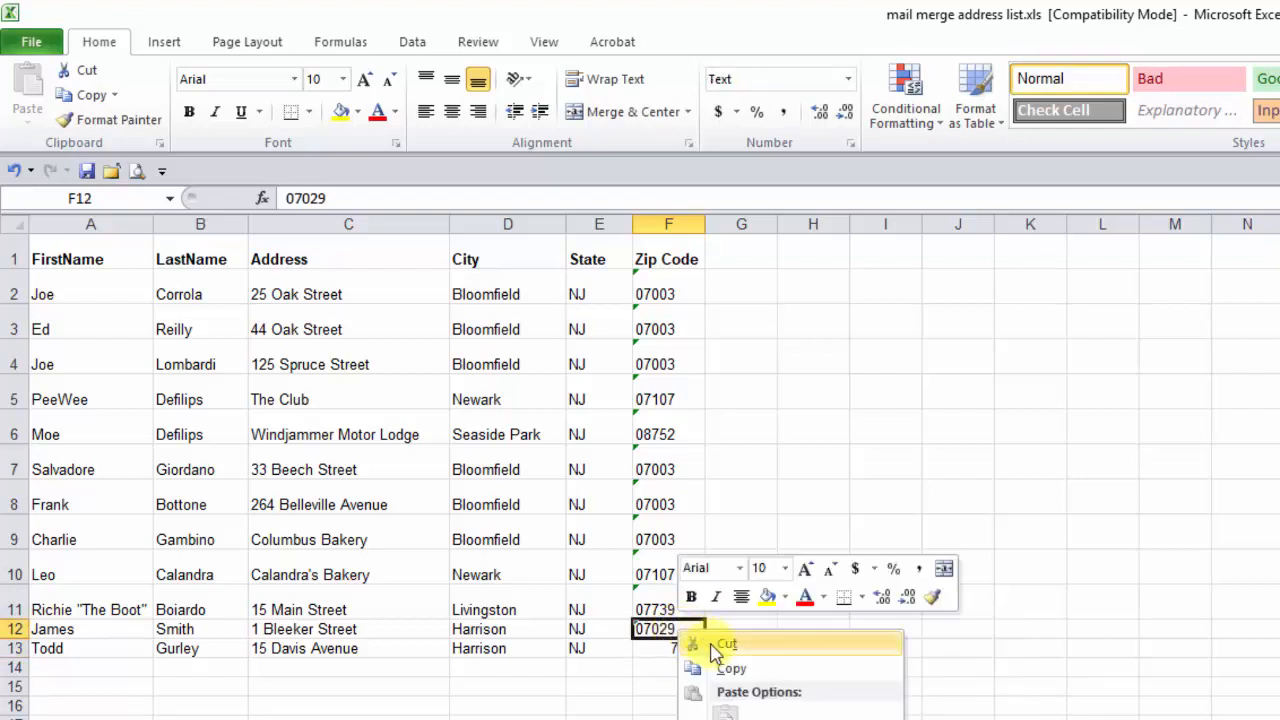
left_click(712, 666)
left_click(669, 648)
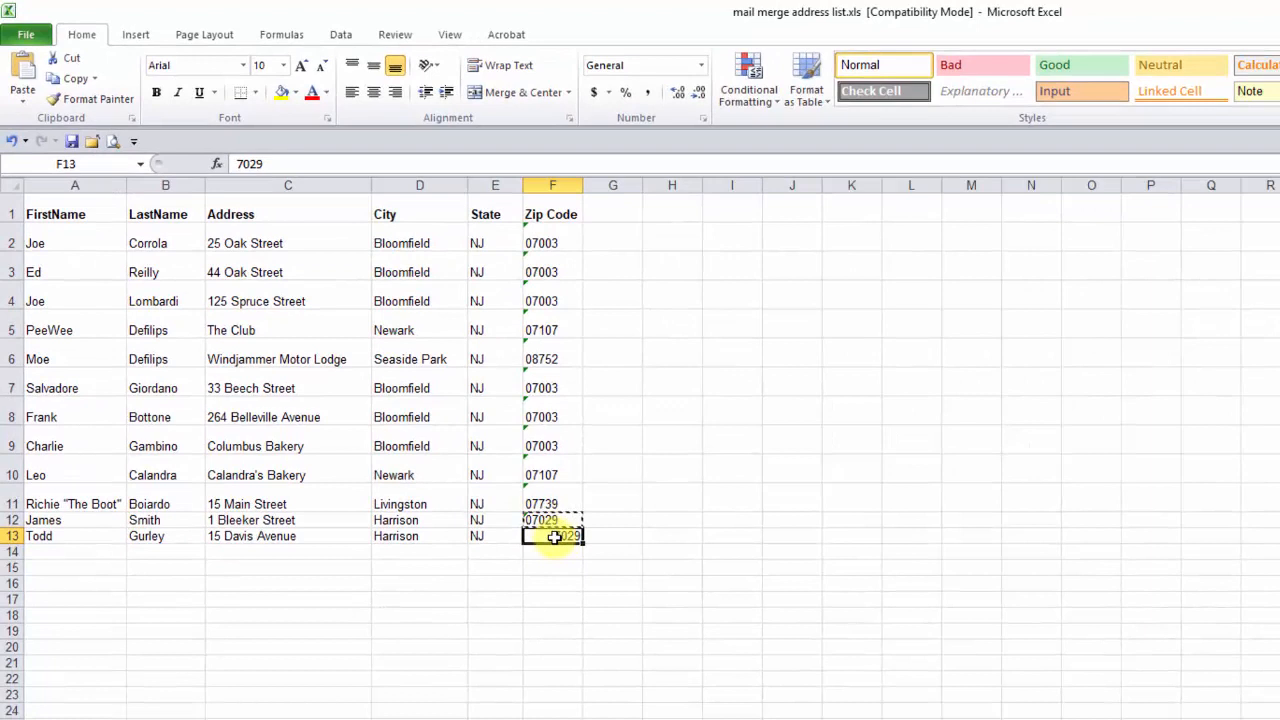
right_click(557, 537)
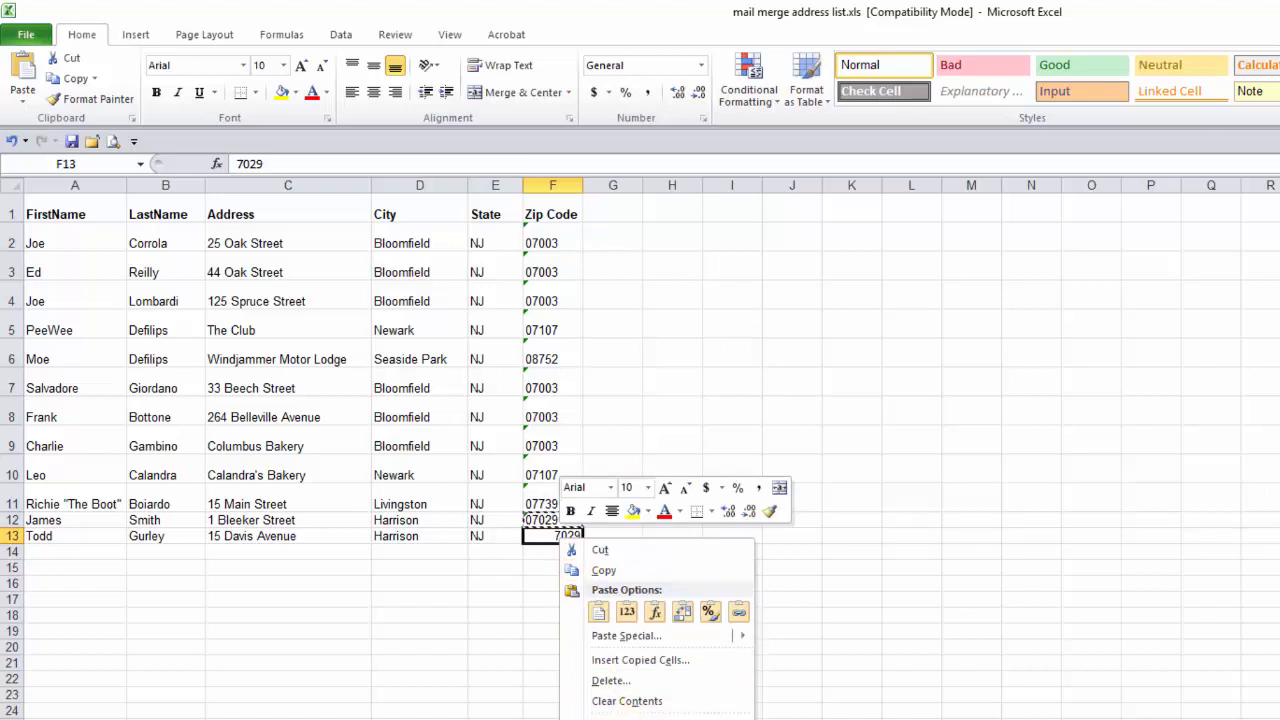
left_click(601, 612)
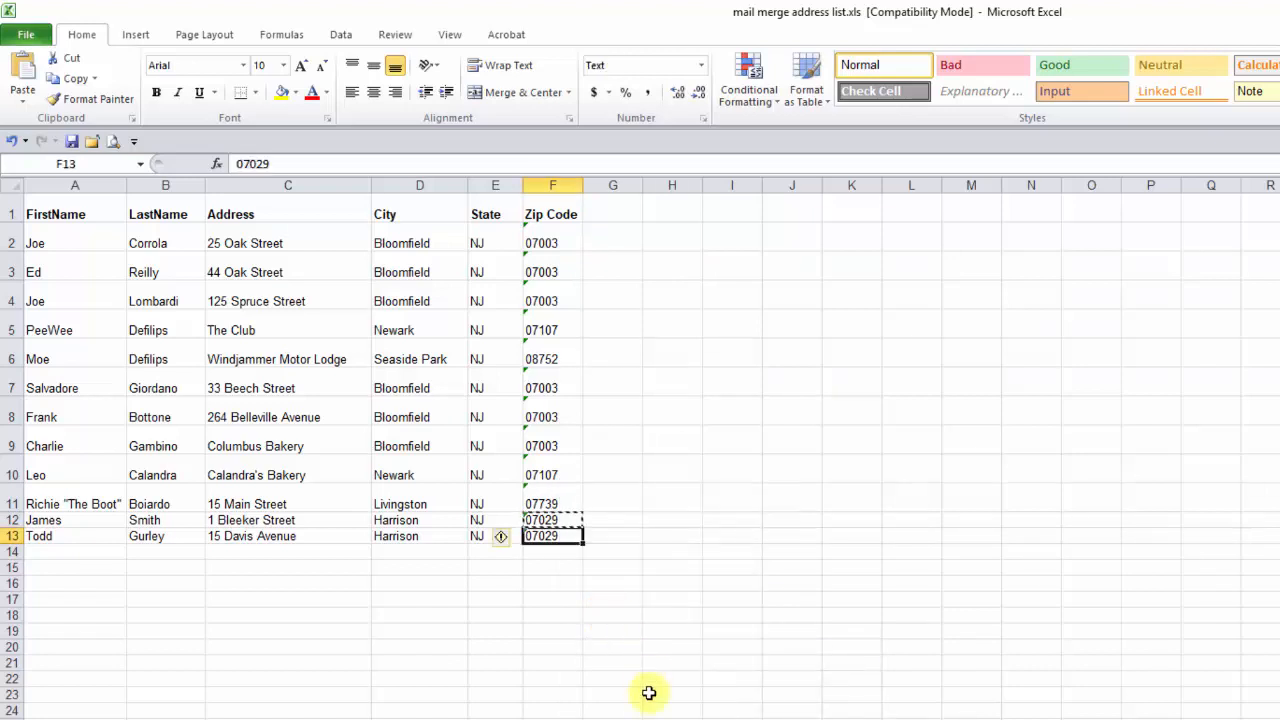
Save the address list and close Excel.
left_click(615, 694)
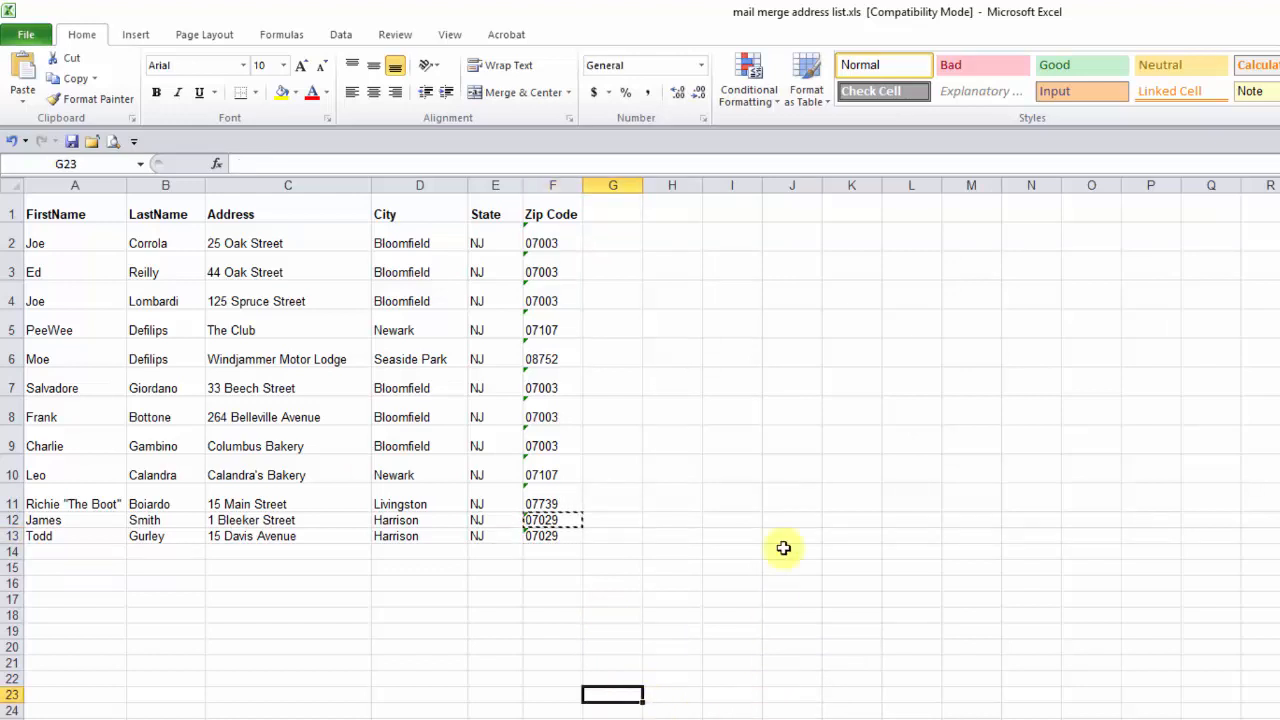
left_click(674, 320)
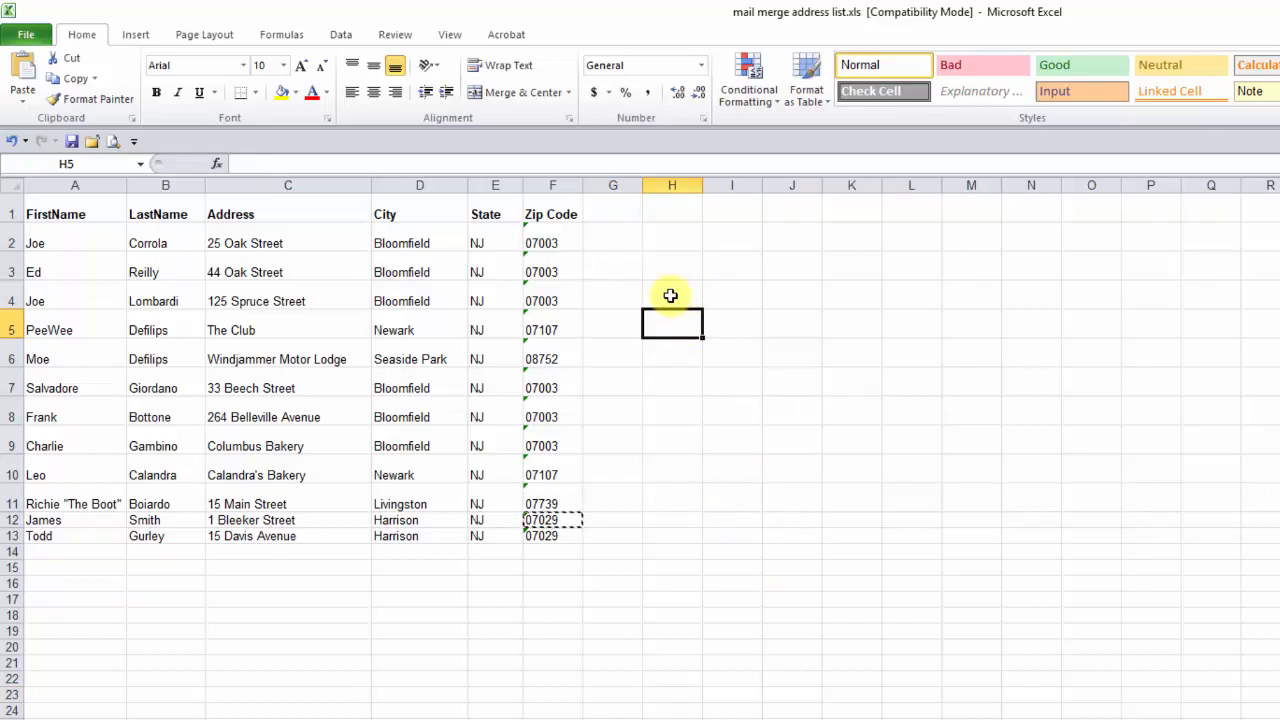
left_click(72, 143)
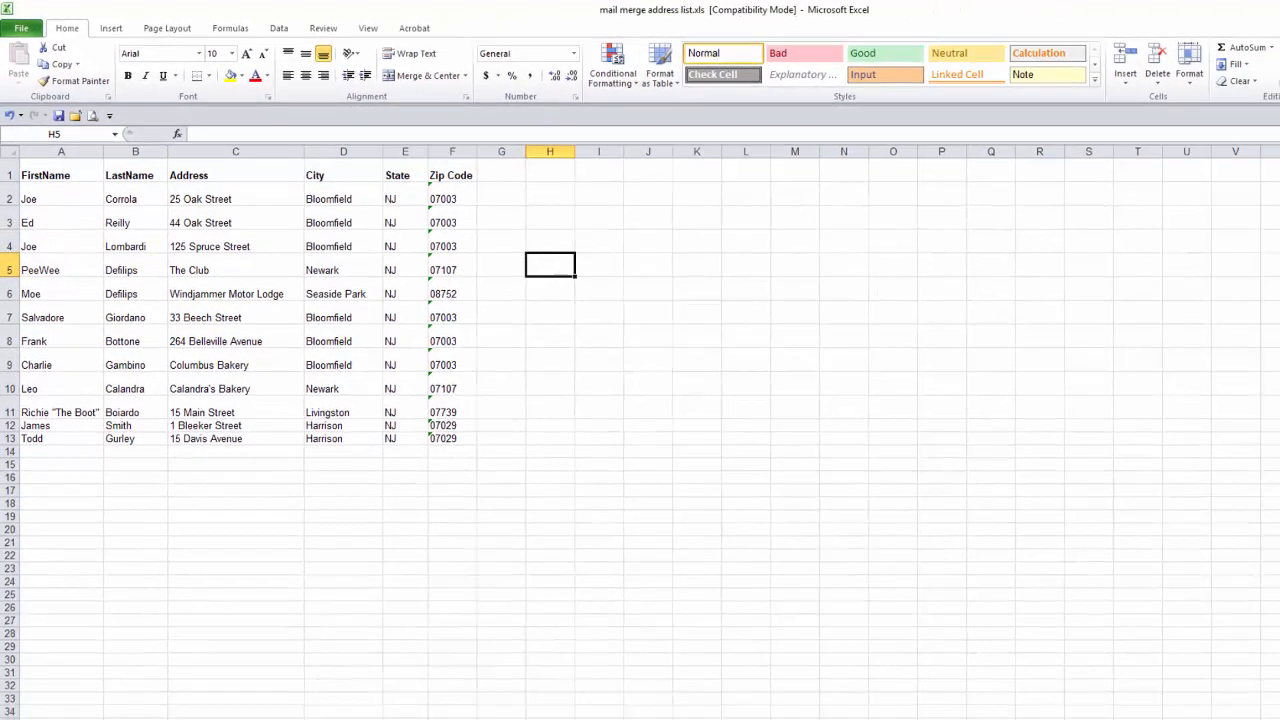
left_click(1279, 11)
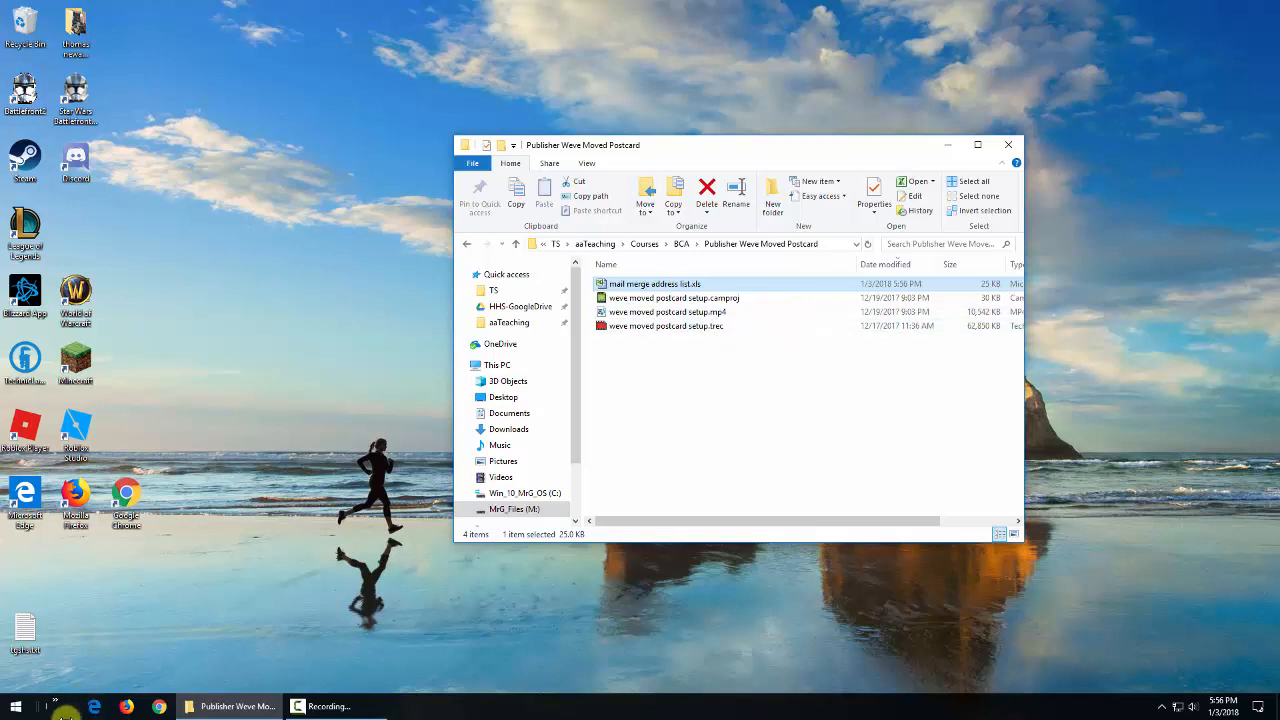
Launch Publisher 2010 from the Start menu's Microsoft folder.
left_click(57, 706)
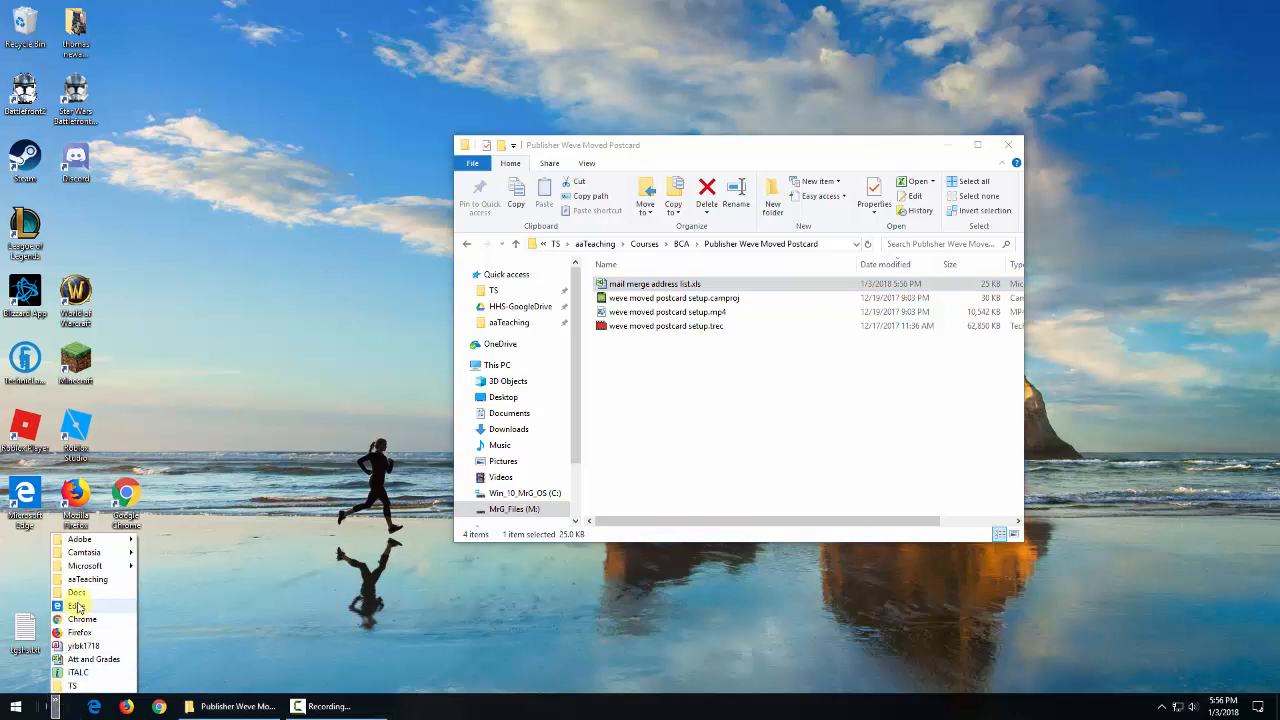
mouse_move(90, 567)
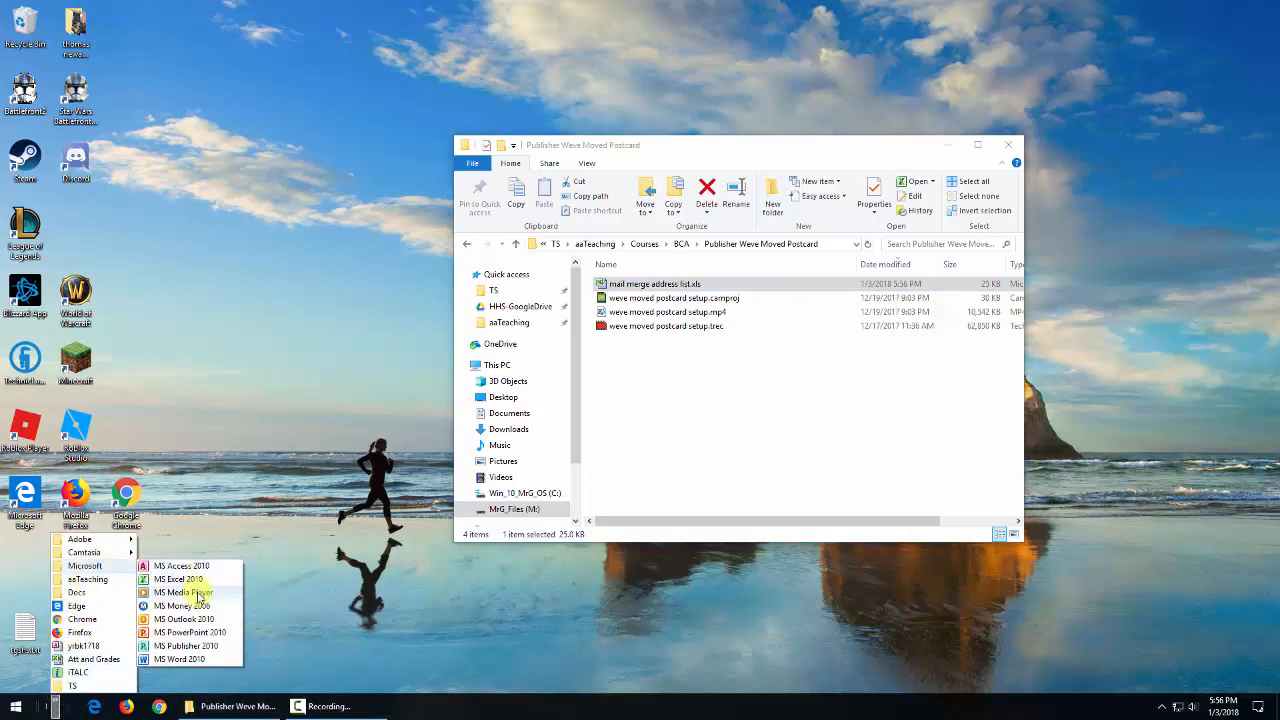
left_click(190, 645)
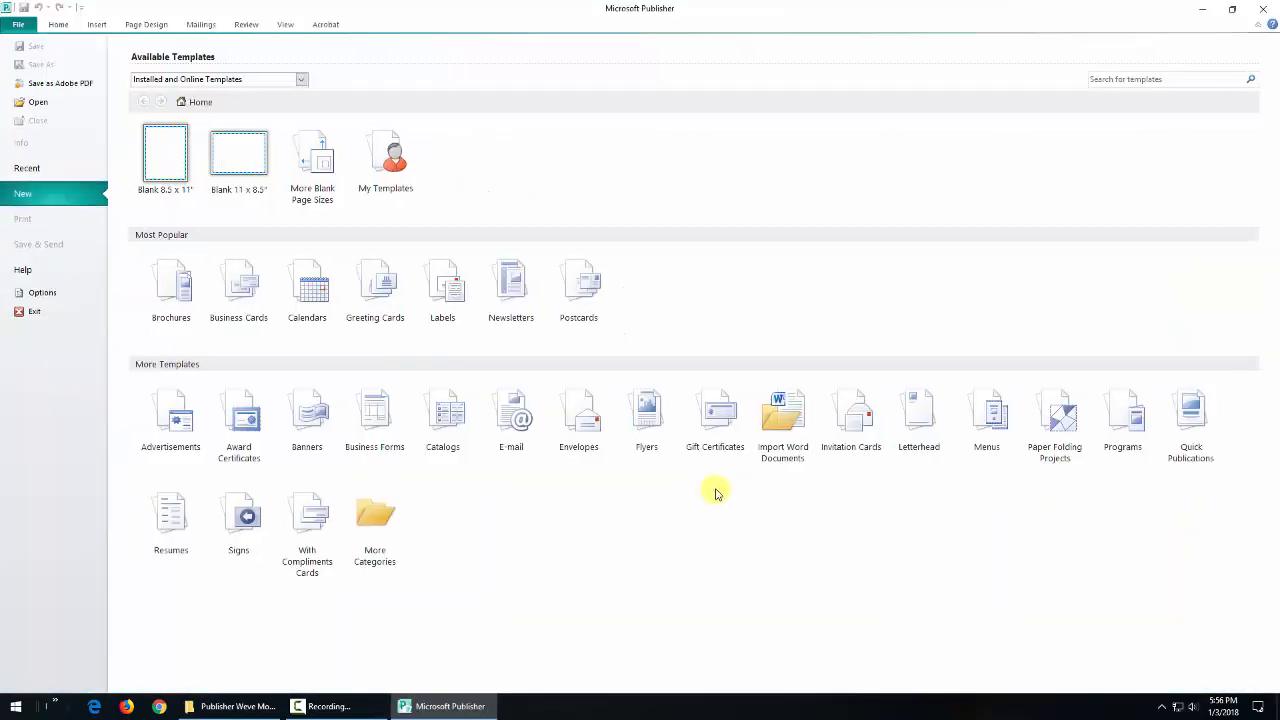
Create a postcard from the Banner Bar We've Moved template under Postcards > All Marketing.
left_click(588, 284)
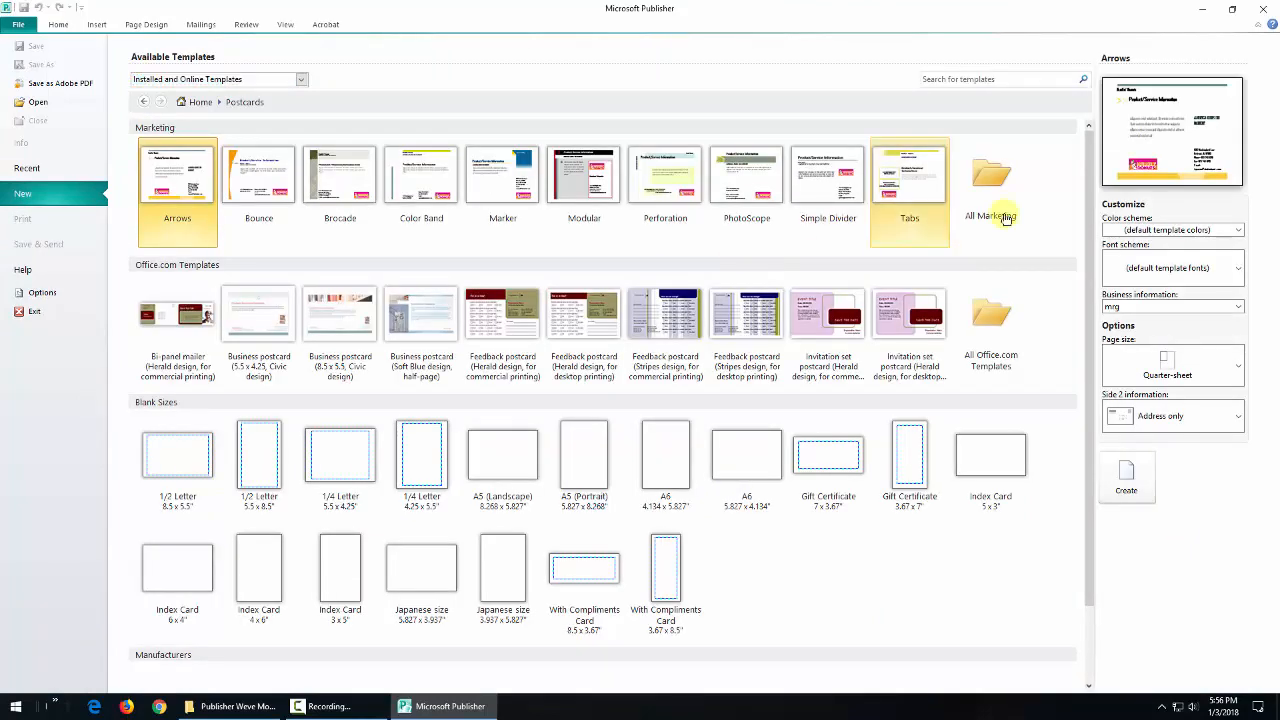
left_click(1001, 172)
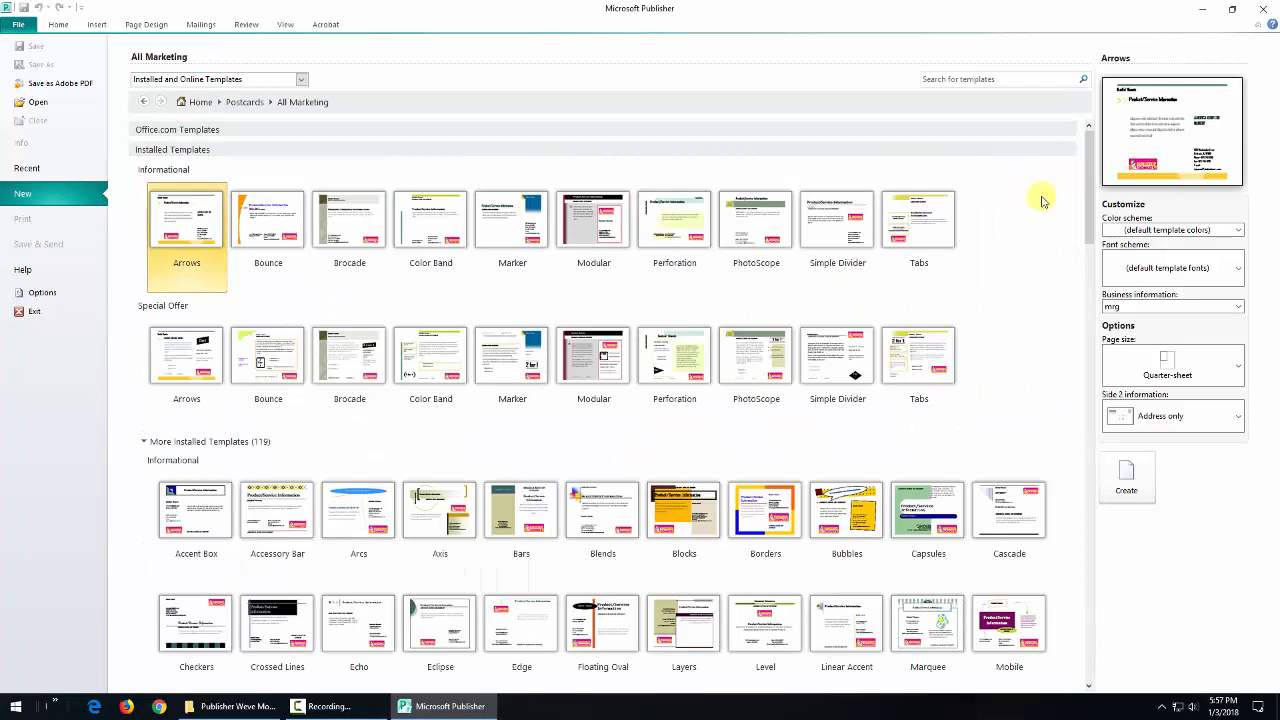
left_click_drag(1090, 185, 1090, 579)
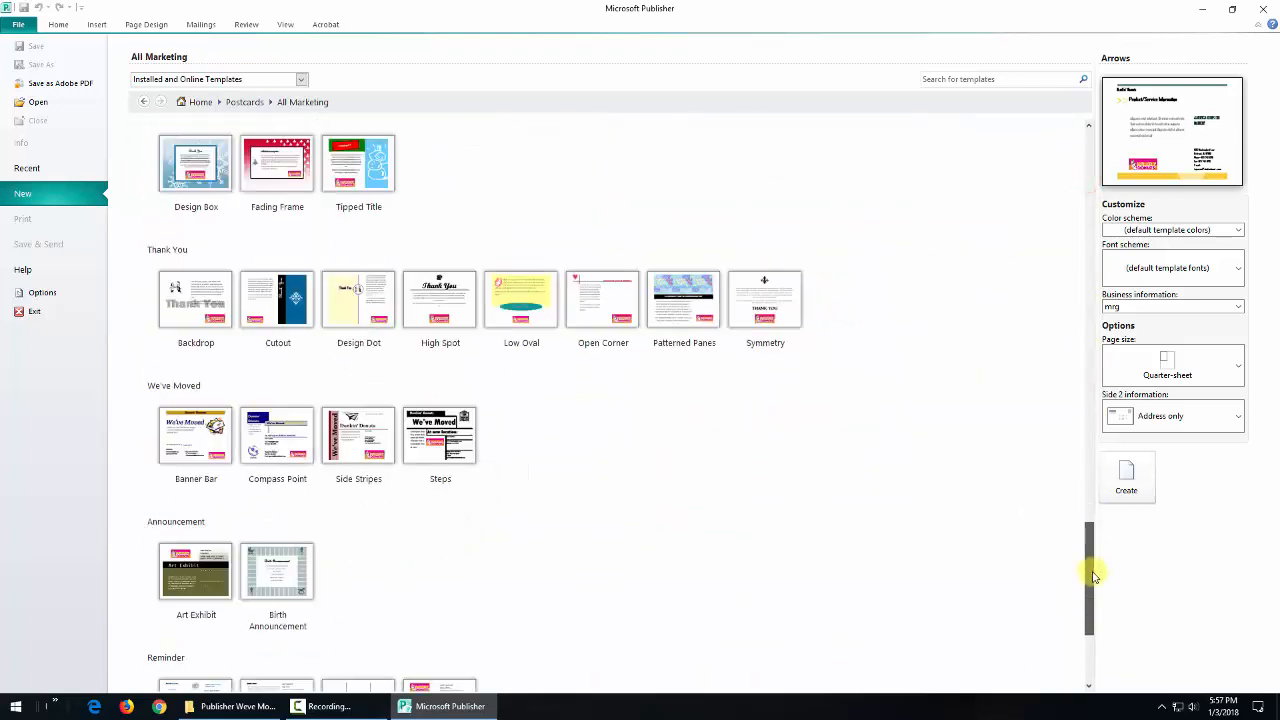
left_click(195, 460)
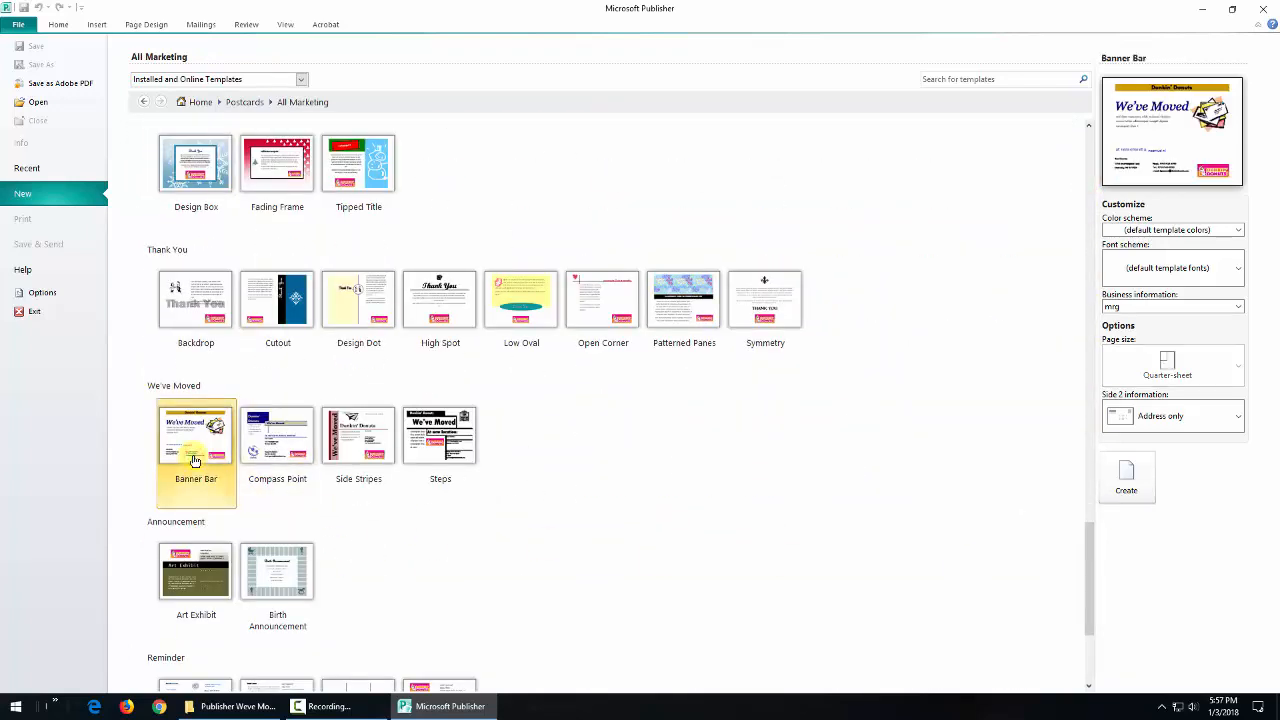
double_click(195, 455)
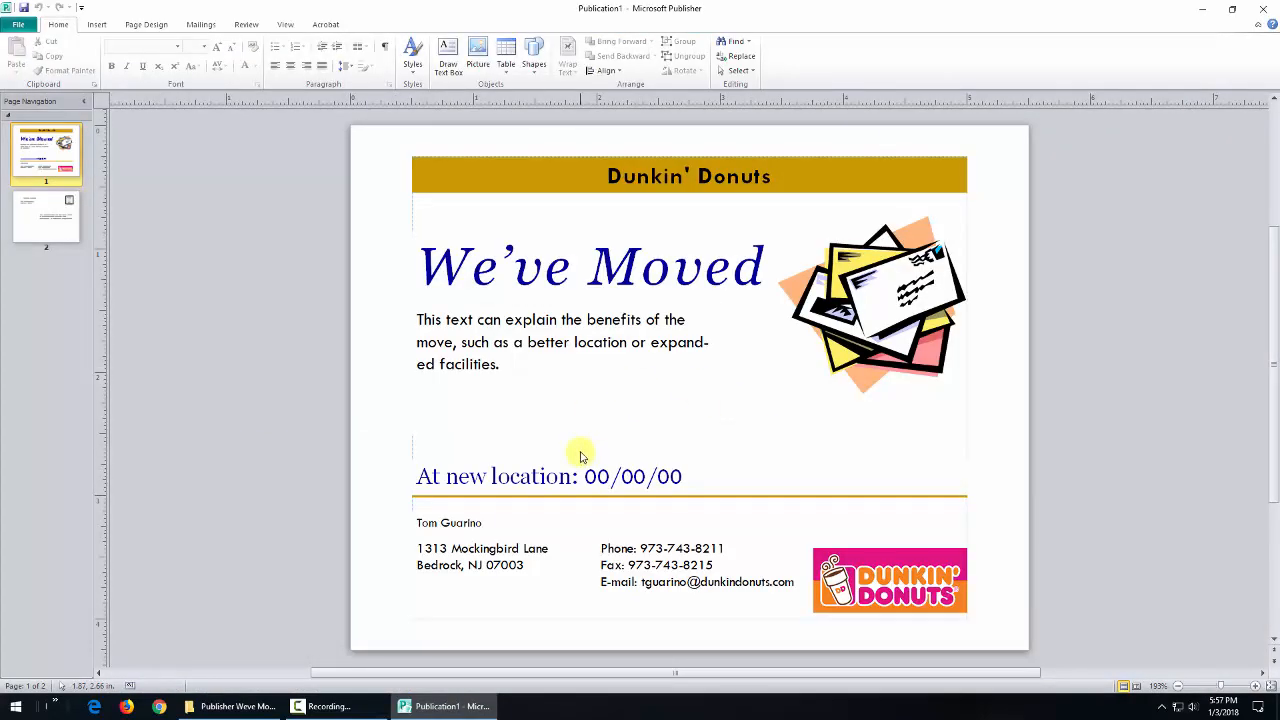
In the return address box, overwrite the sample street line with the new street address.
left_click(617, 236)
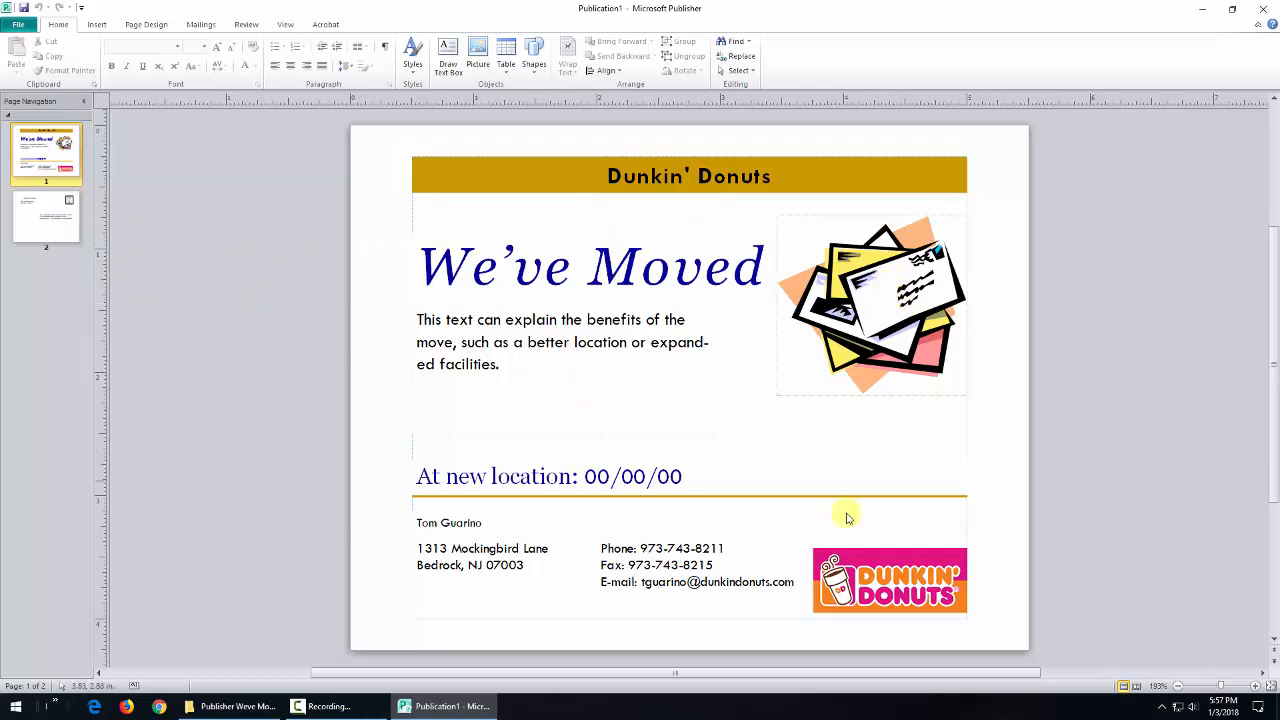
left_click(686, 582)
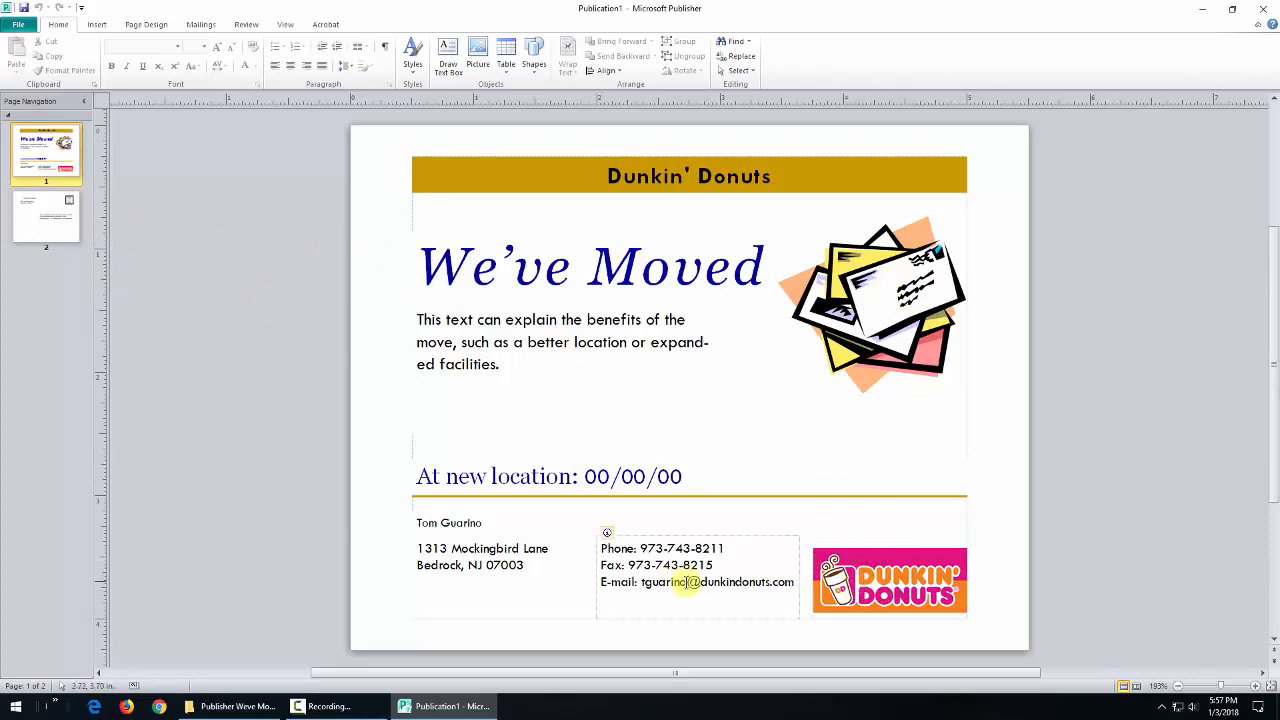
left_click(450, 557)
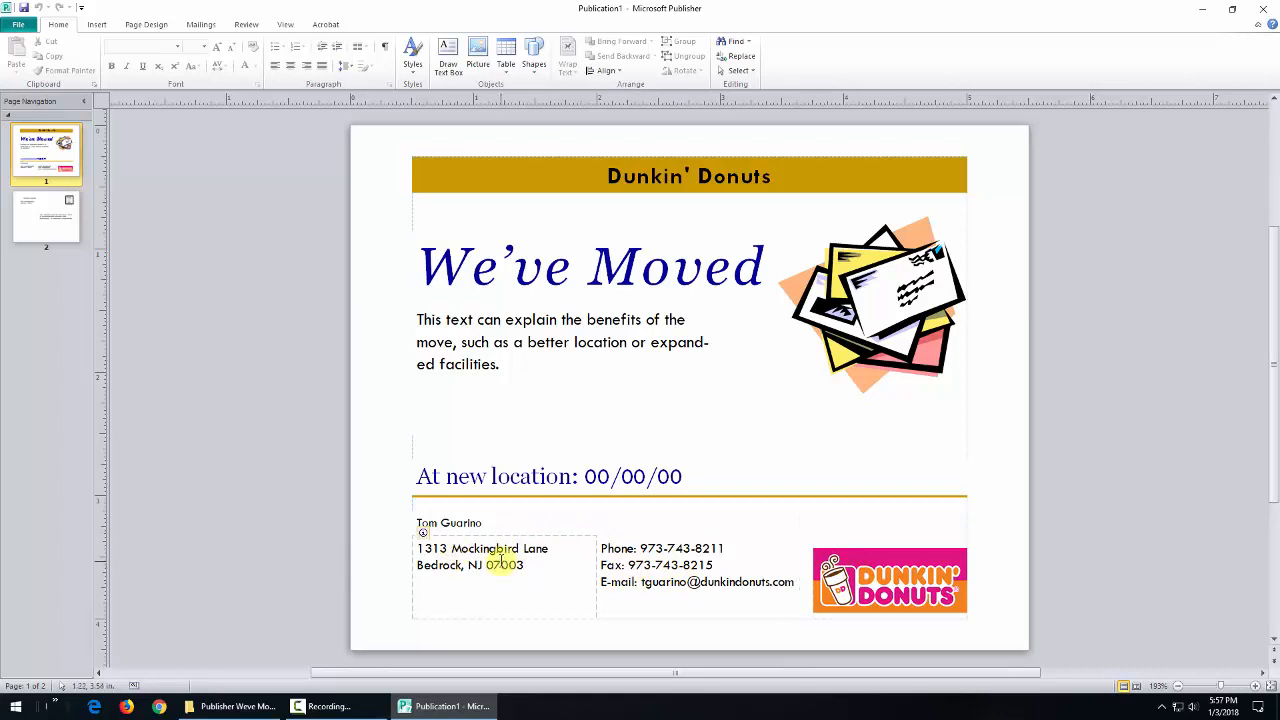
left_click_drag(551, 549, 428, 553)
type("270")
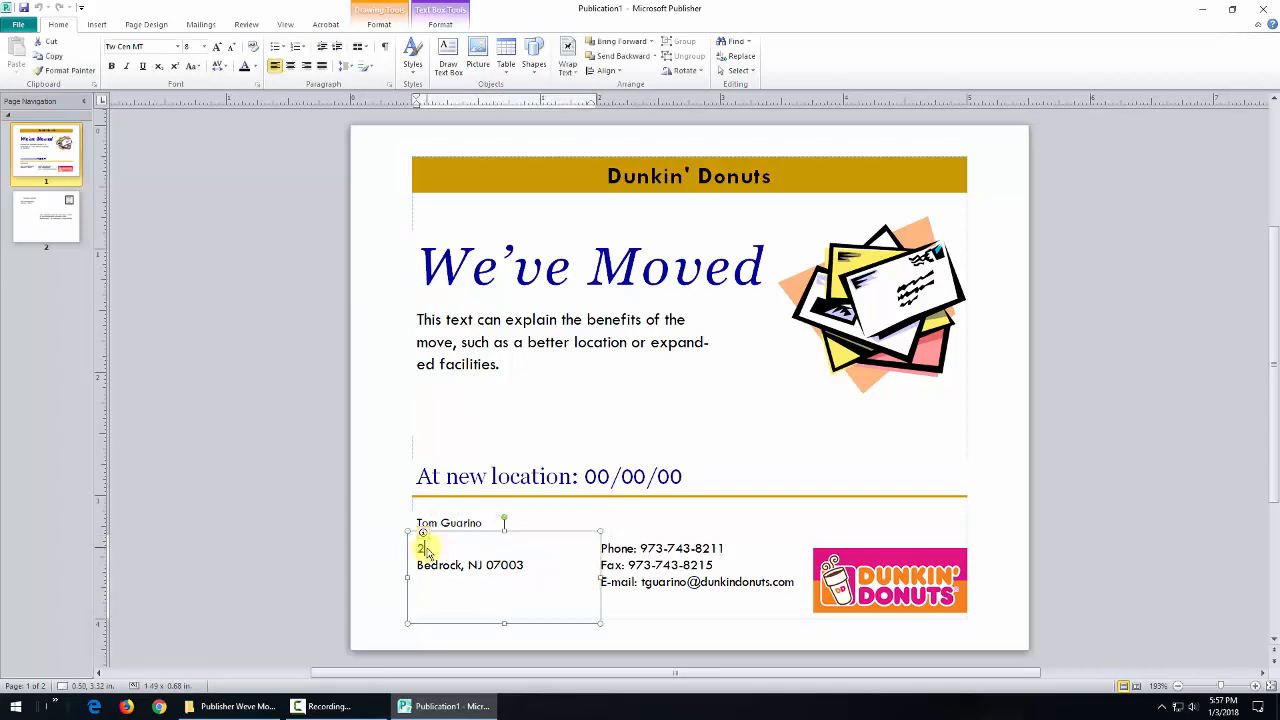
type(" smith")
key("BackSpace")
key("BackSpace")
key("BackSpace")
key("BackSpace")
key("BackSpace")
key("BackSpace")
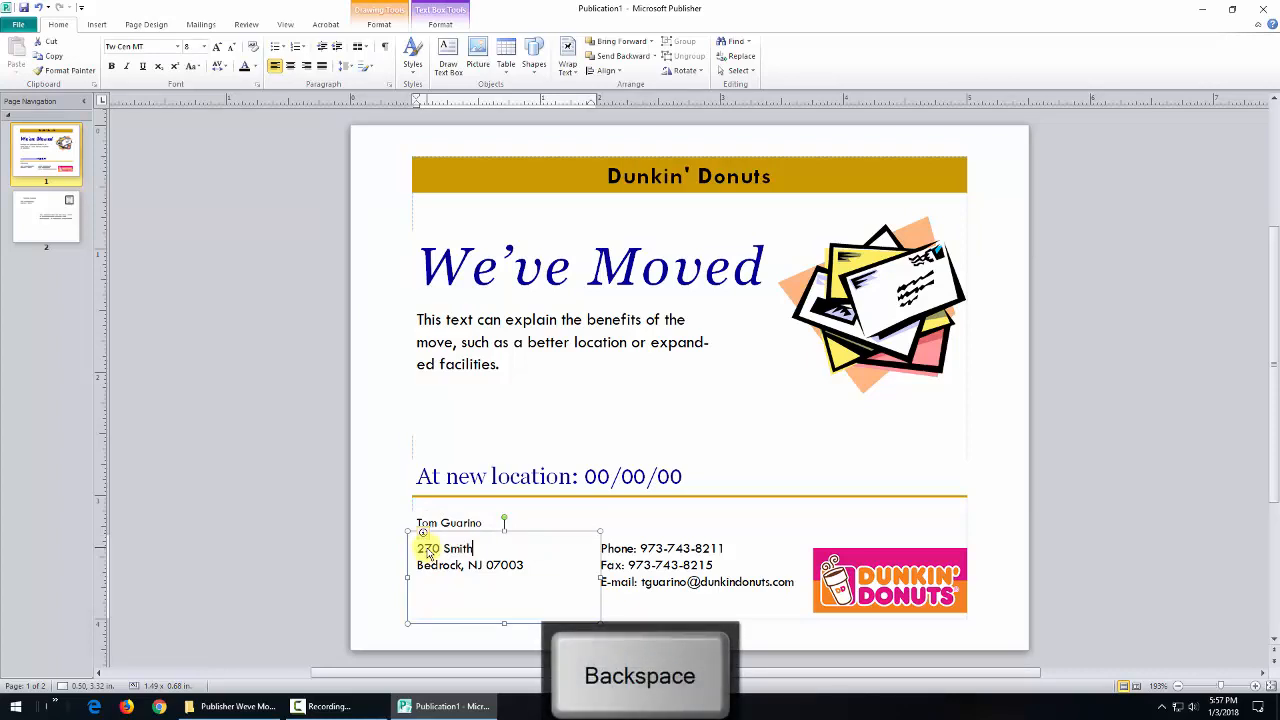
type("Smith Street")
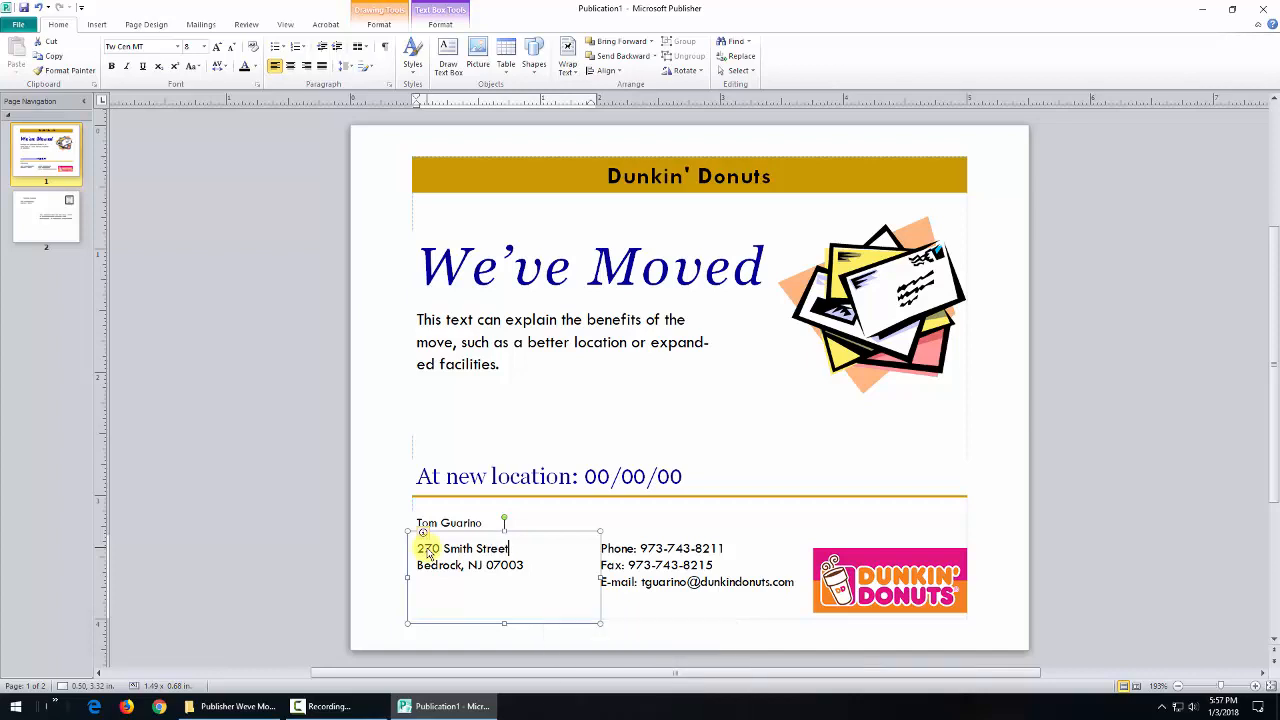
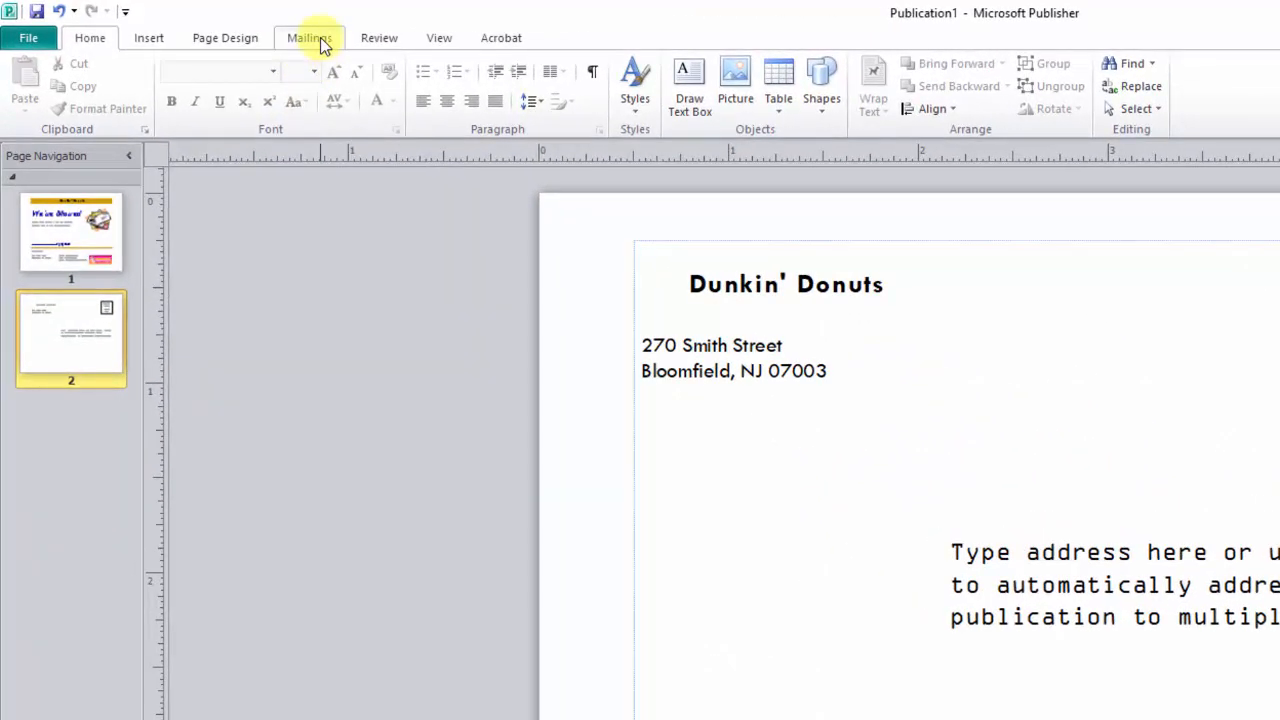
Pick mail merge address list.xls from aaTeaching > Courses > BCA > Publisher Weve Moved Postcard as the existing recipient list.
left_click(320, 37)
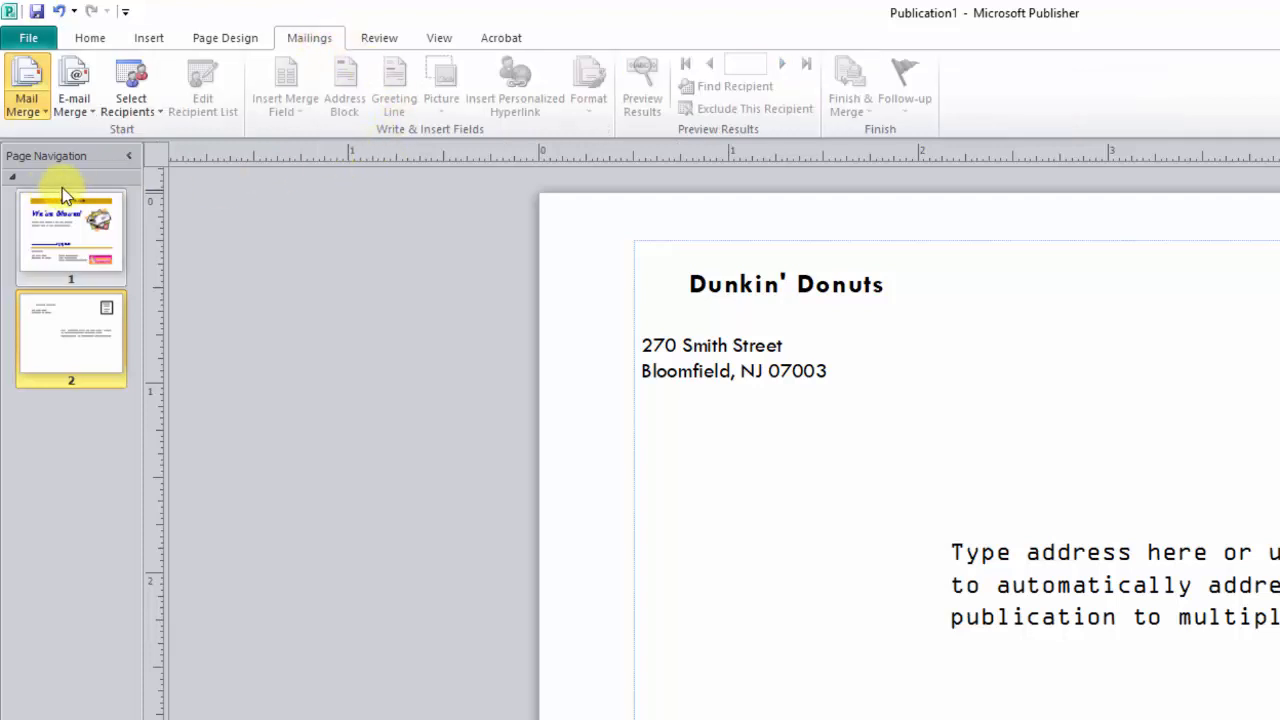
left_click(158, 112)
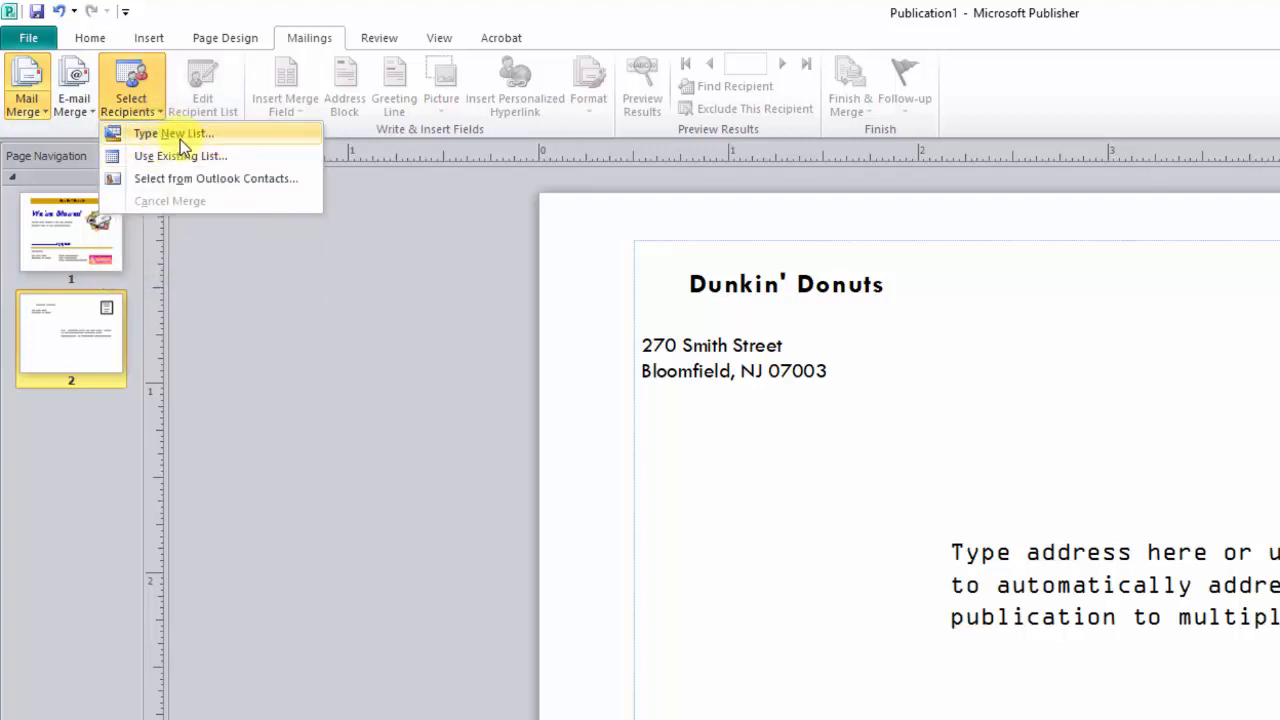
left_click(178, 157)
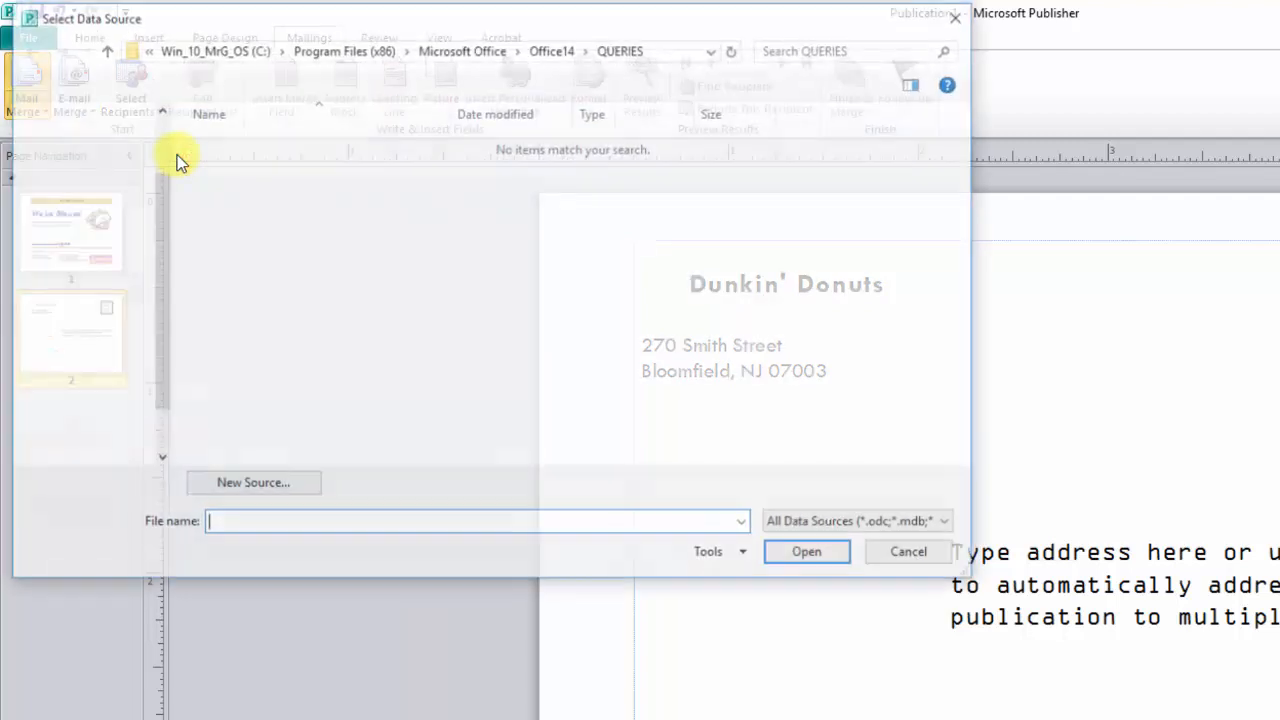
left_click(163, 279)
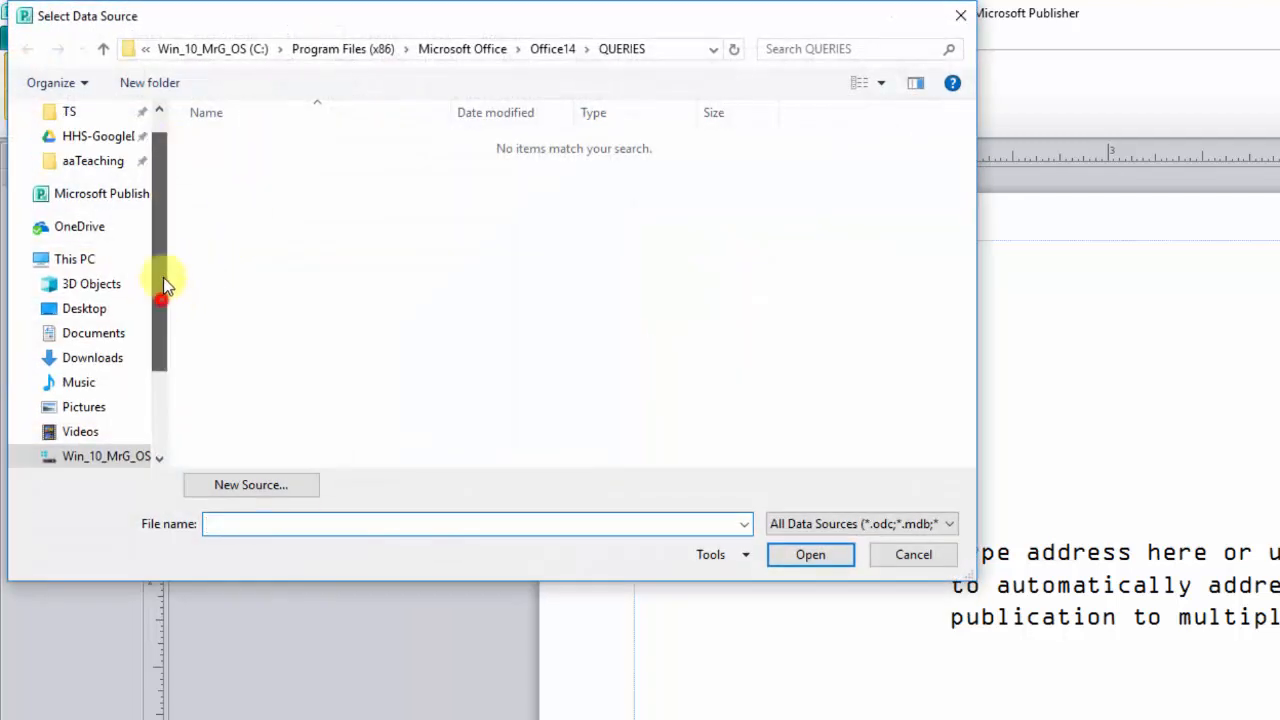
left_click_drag(163, 277, 163, 251)
left_click(93, 201)
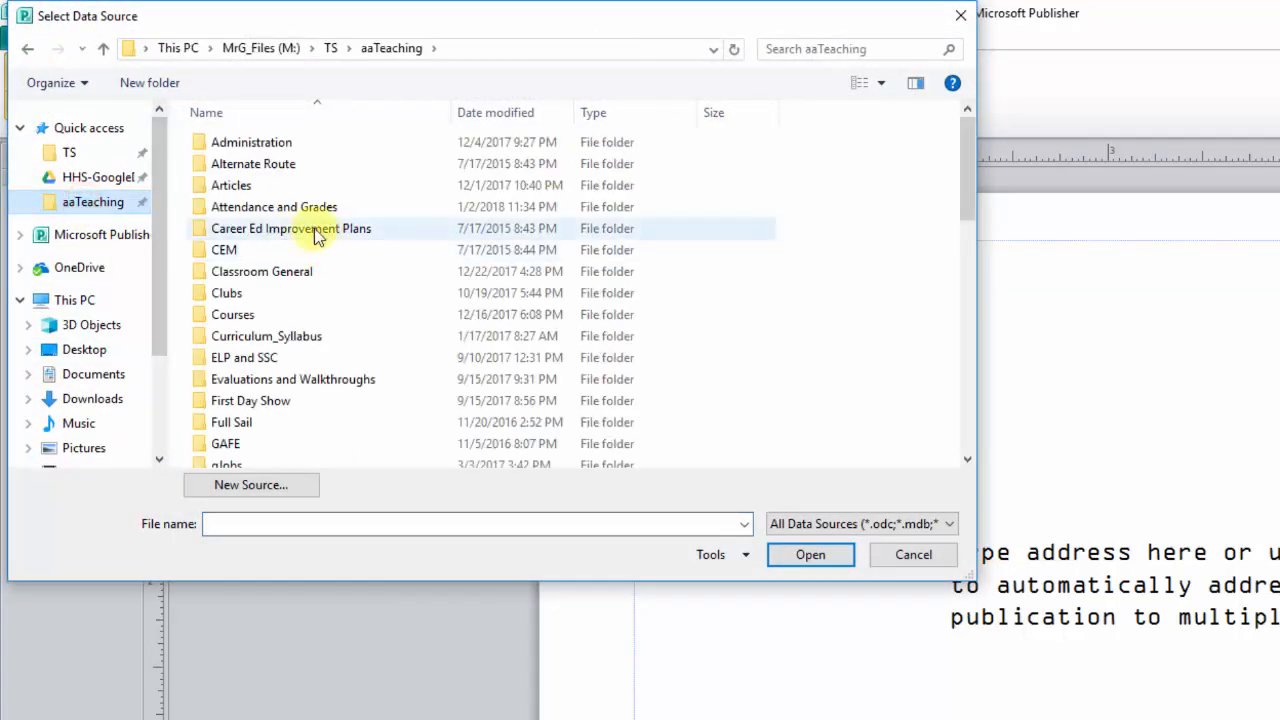
double_click(224, 314)
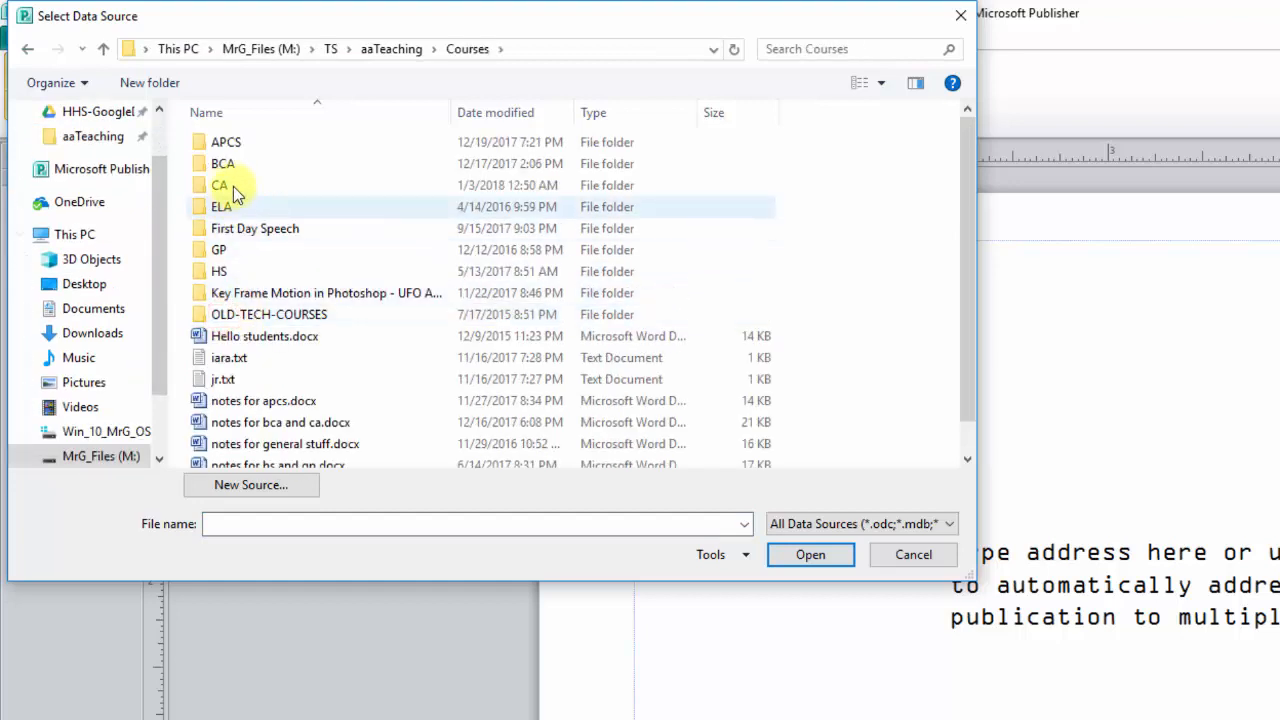
double_click(224, 163)
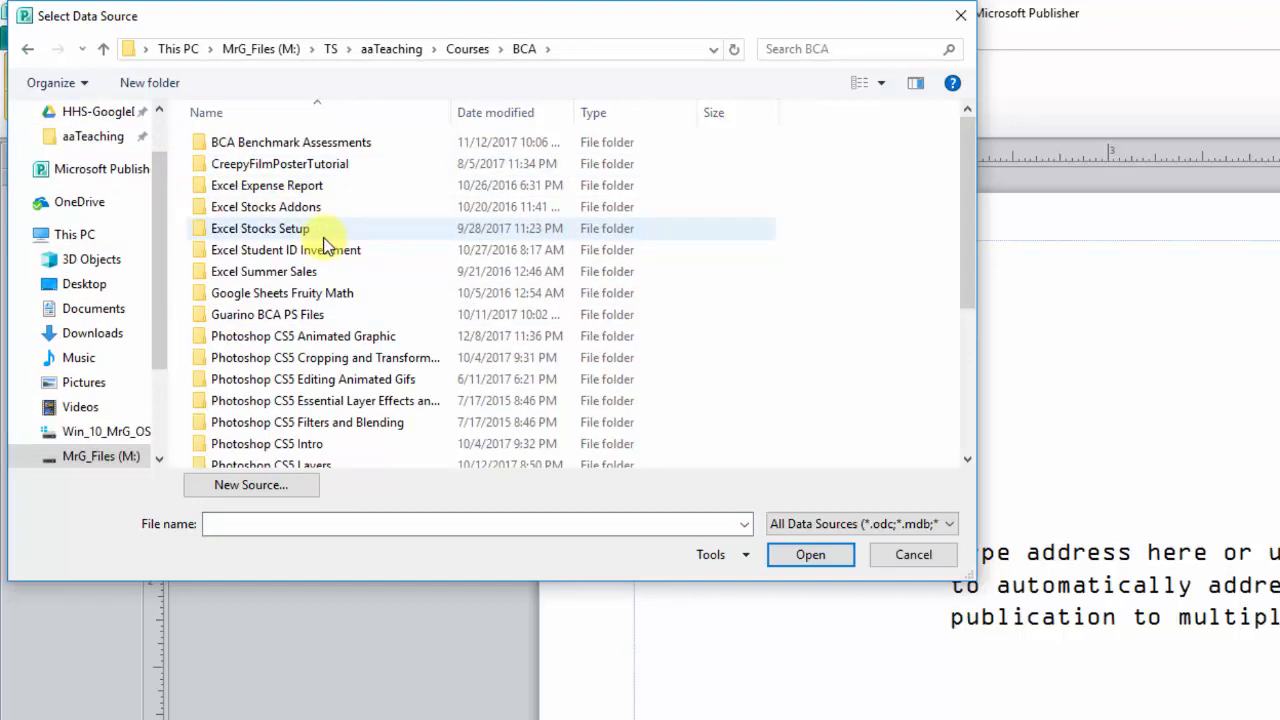
scroll(323, 240, "down", 4)
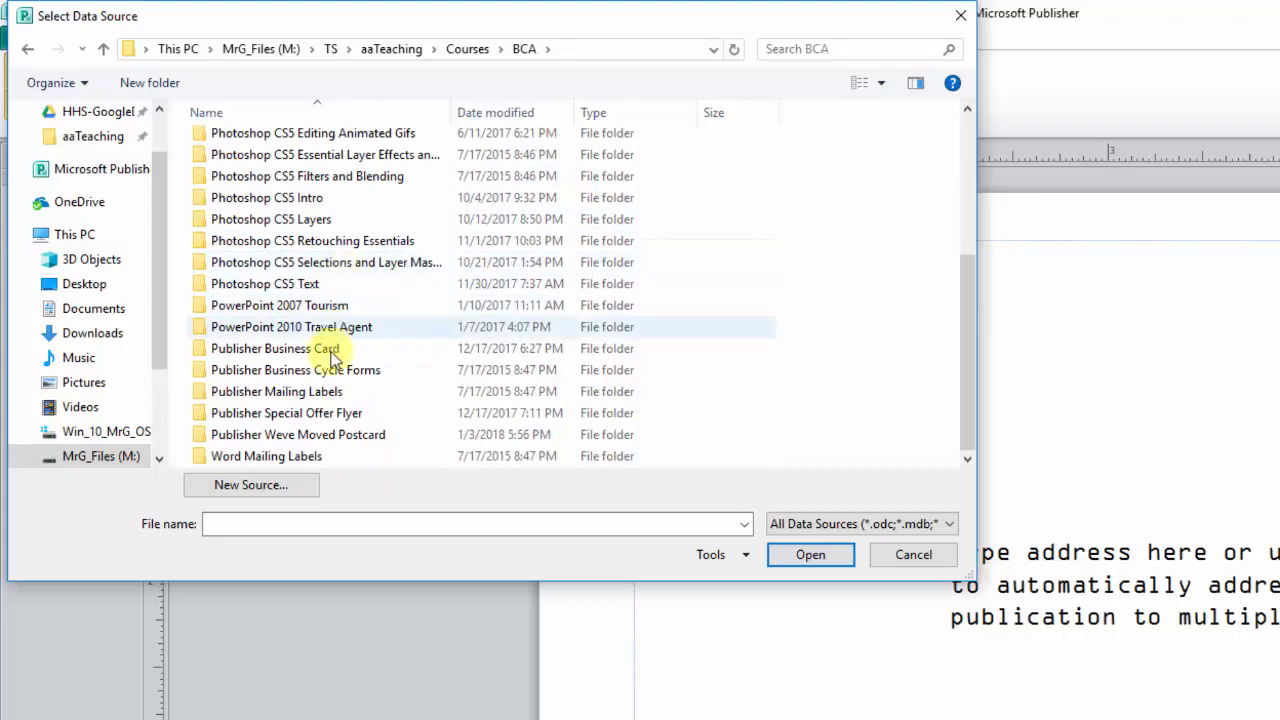
double_click(295, 435)
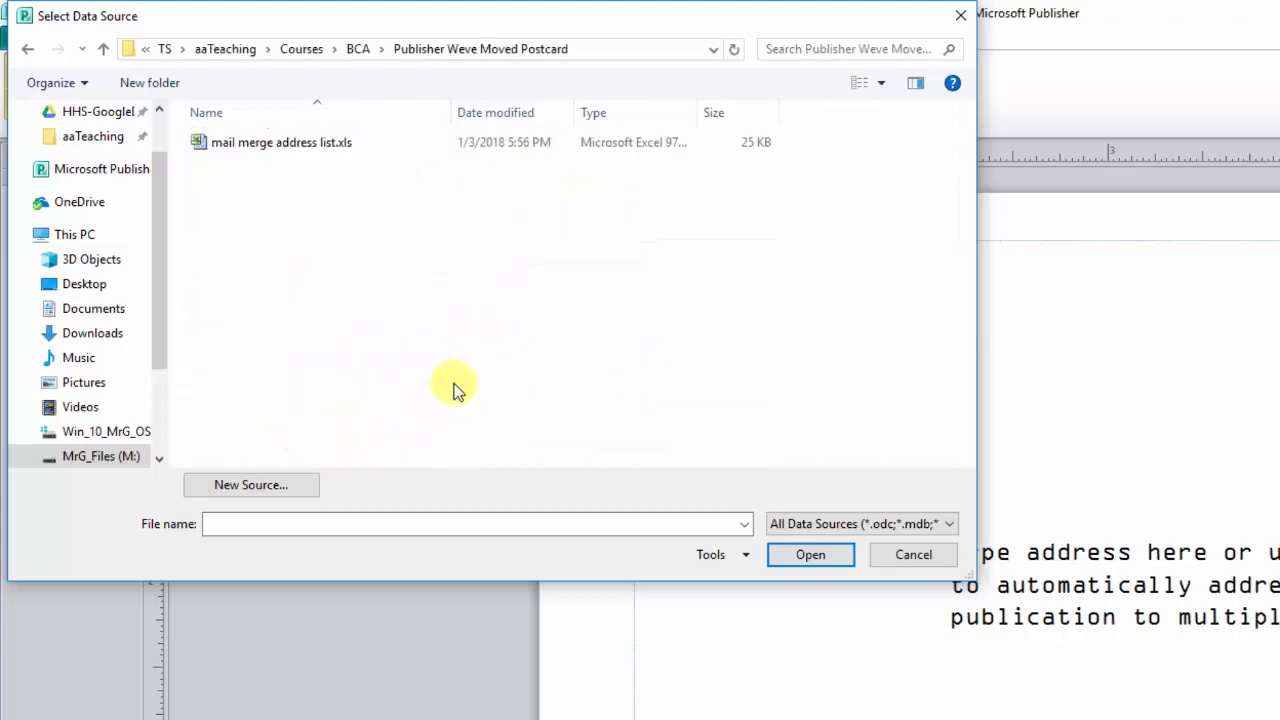
left_click(318, 143)
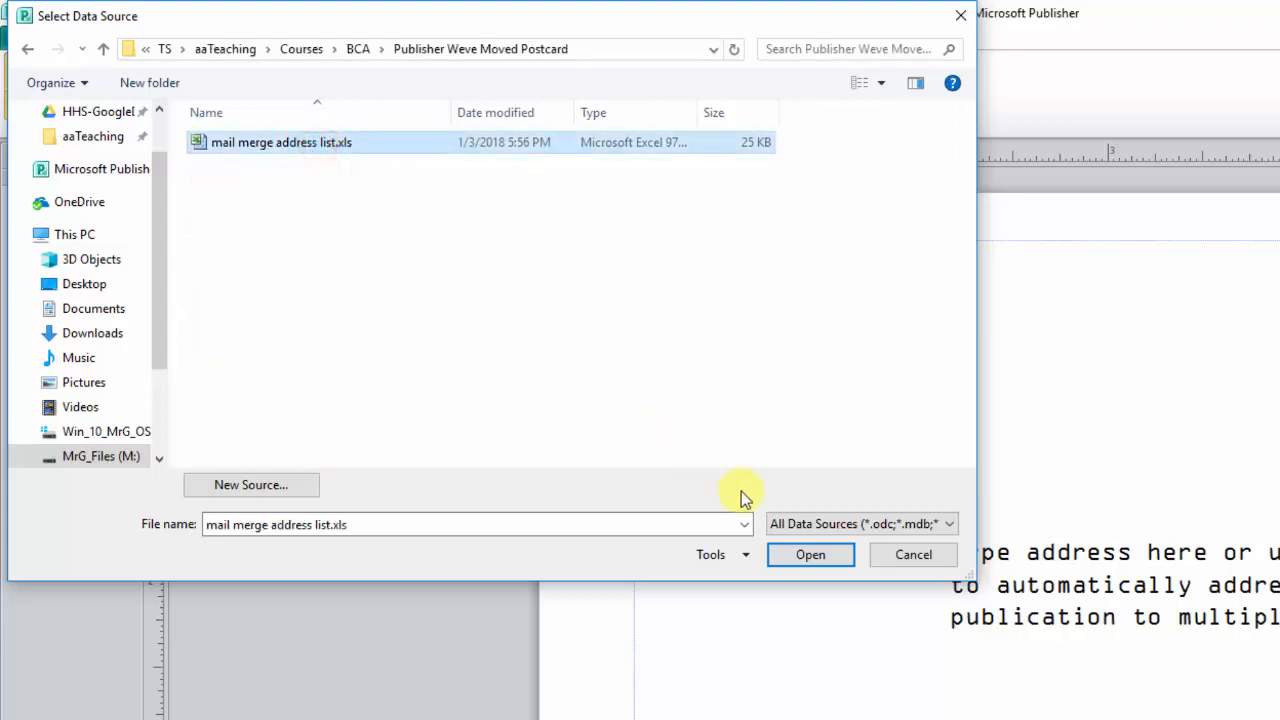
Open the address workbook so its Sheet1$ table is offered with headers in the first row.
left_click(803, 557)
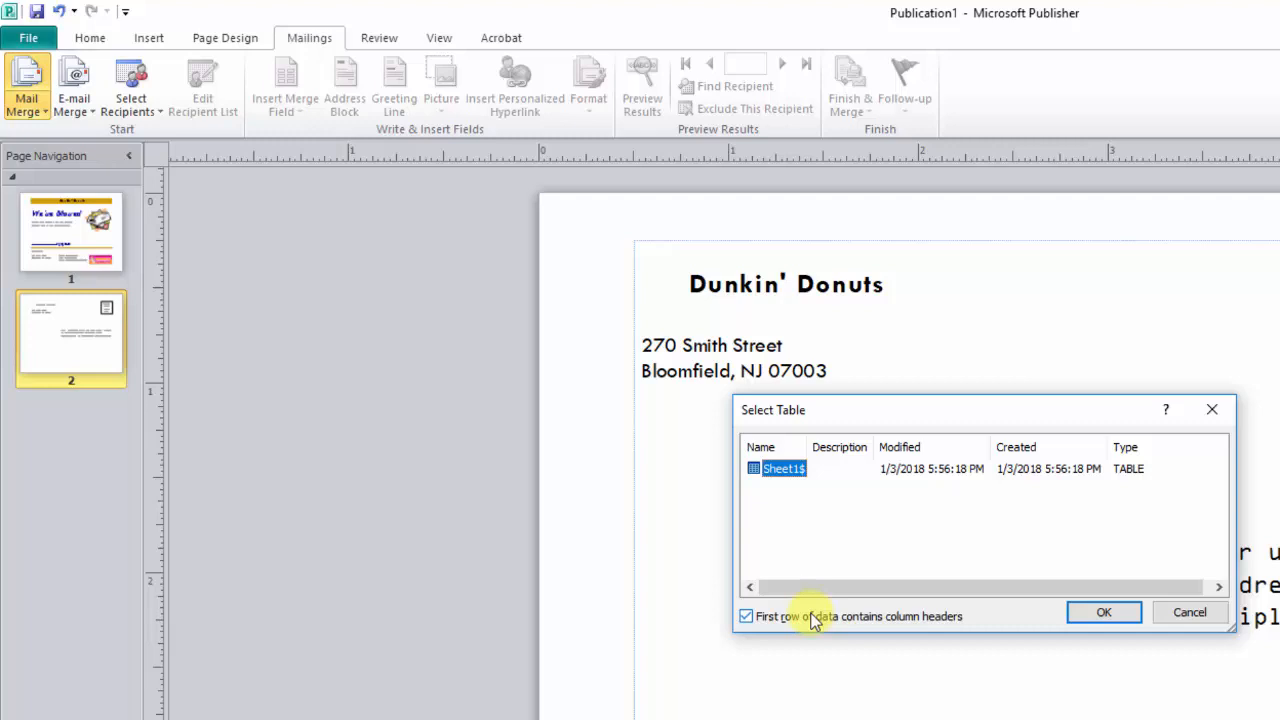
Confirm the Sheet1$ table and accept every recipient in the Mail Merge Recipients list.
left_click(1104, 612)
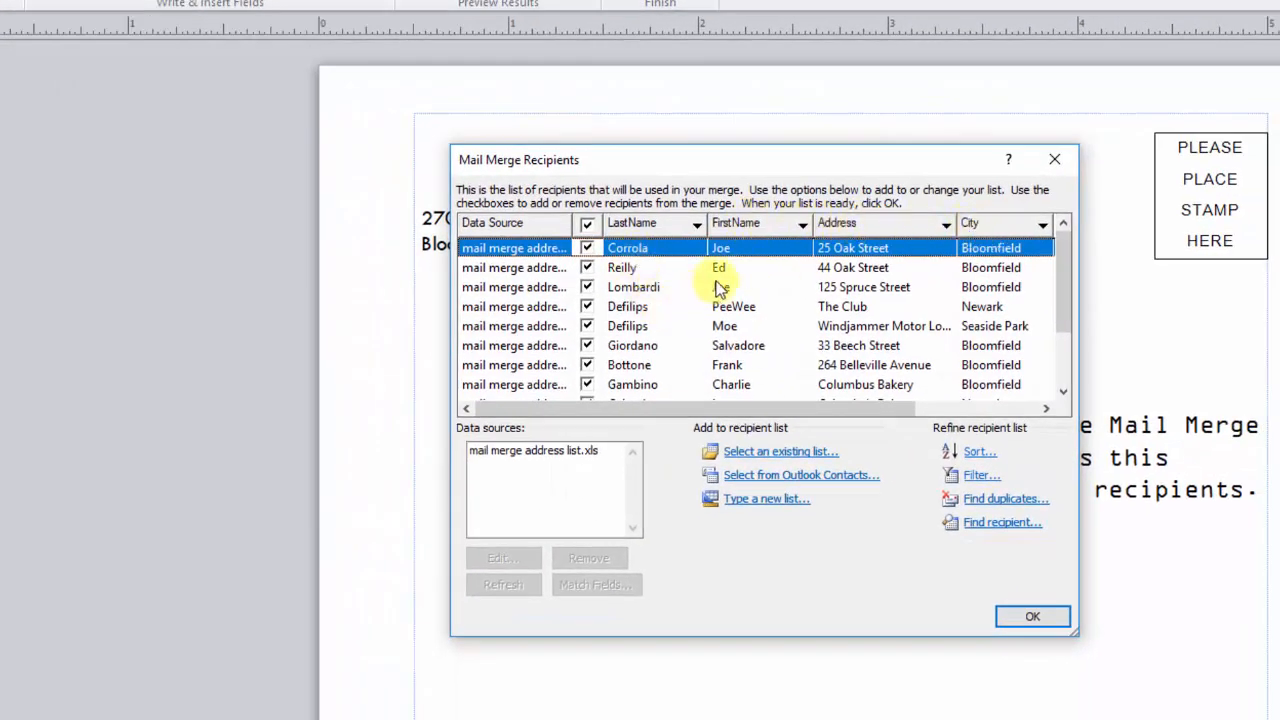
left_click(1066, 310)
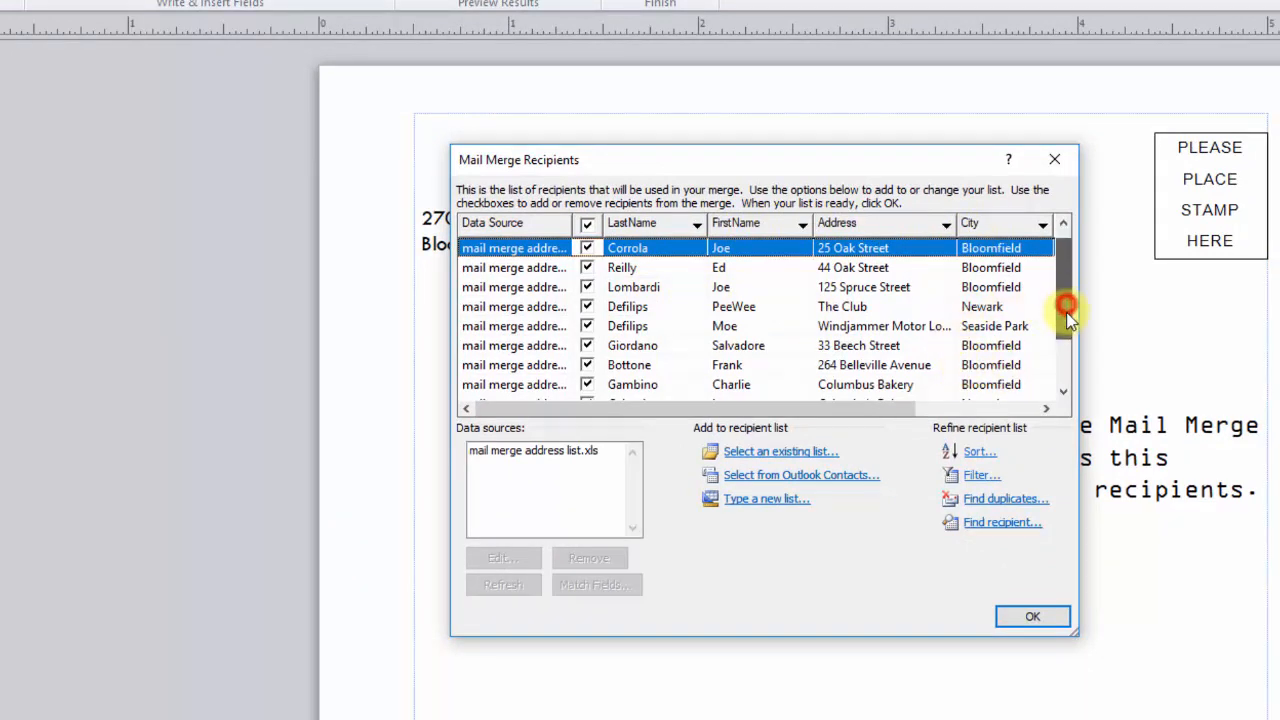
left_click_drag(1066, 310, 1074, 360)
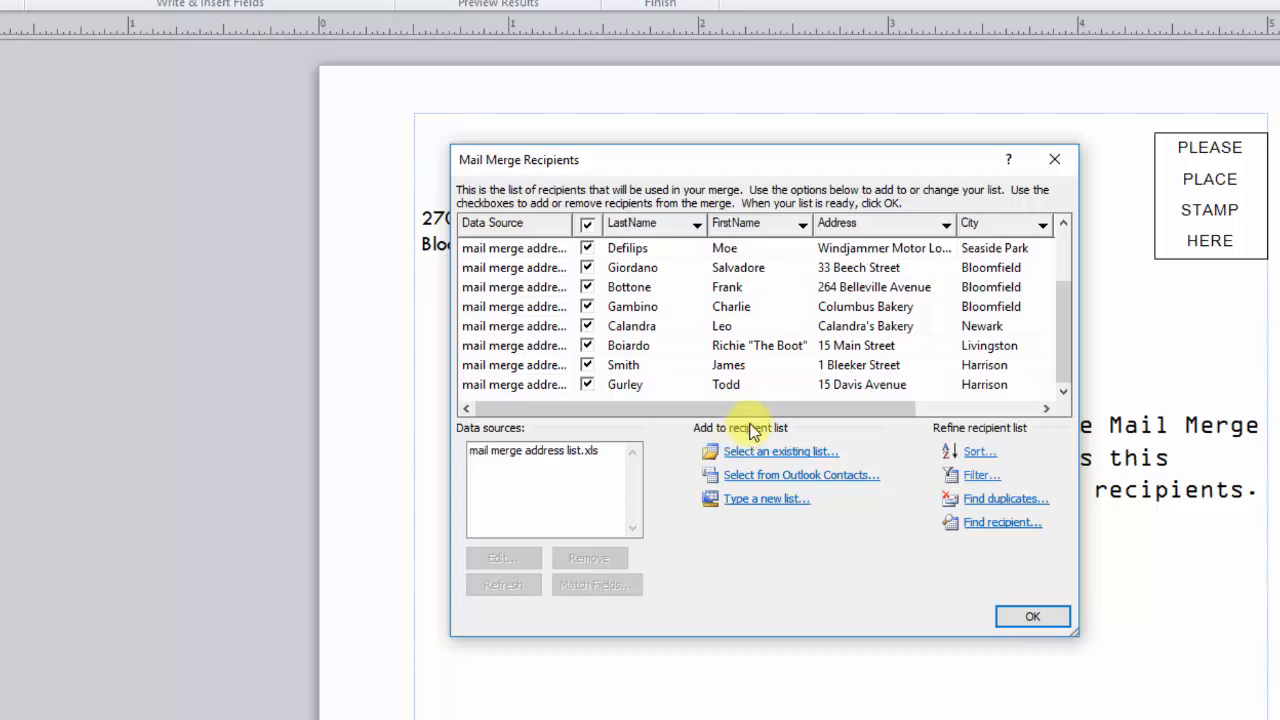
left_click(1027, 618)
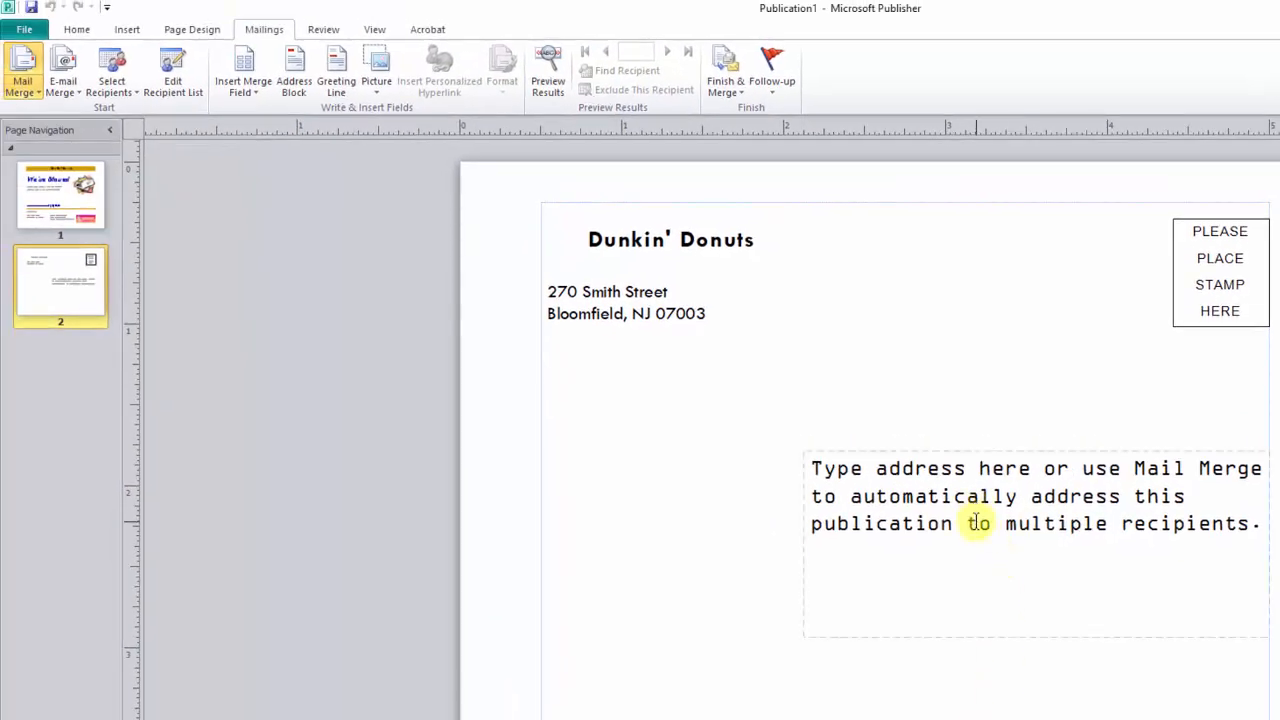
Replace the placeholder address text with FirstName and LastName merge fields on the first line.
left_click(977, 518)
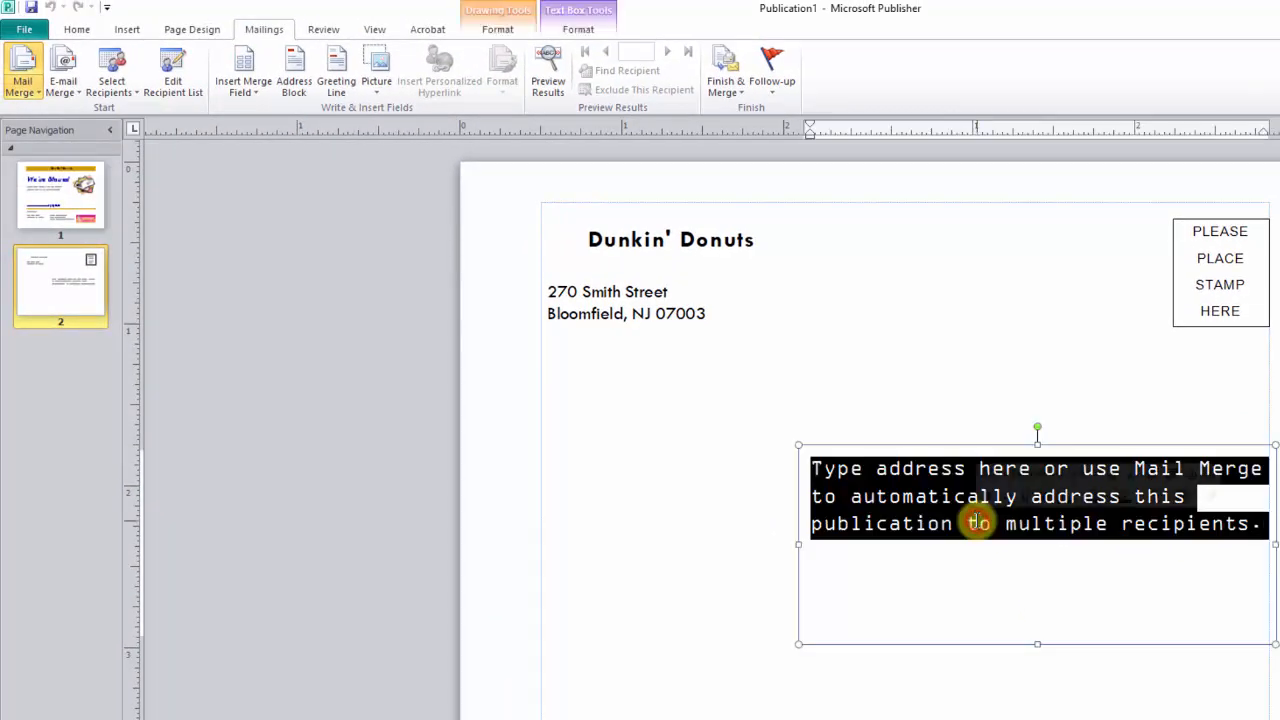
key("Delete")
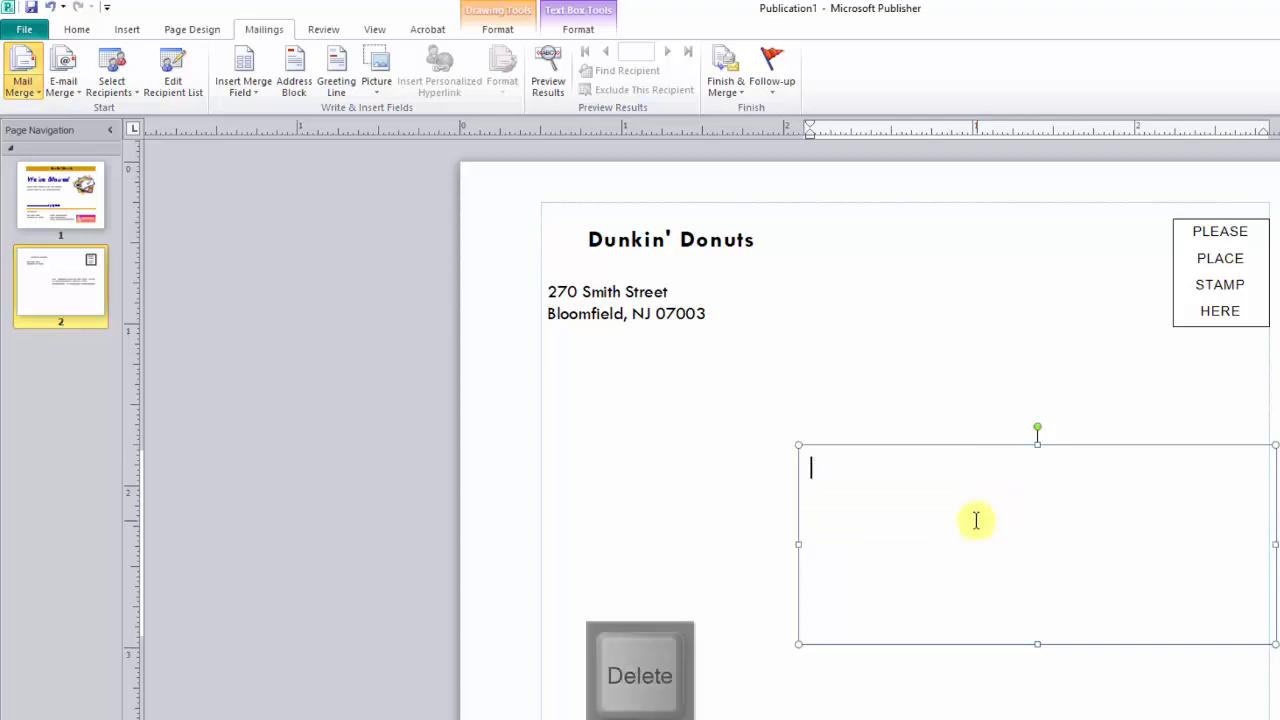
left_click(262, 93)
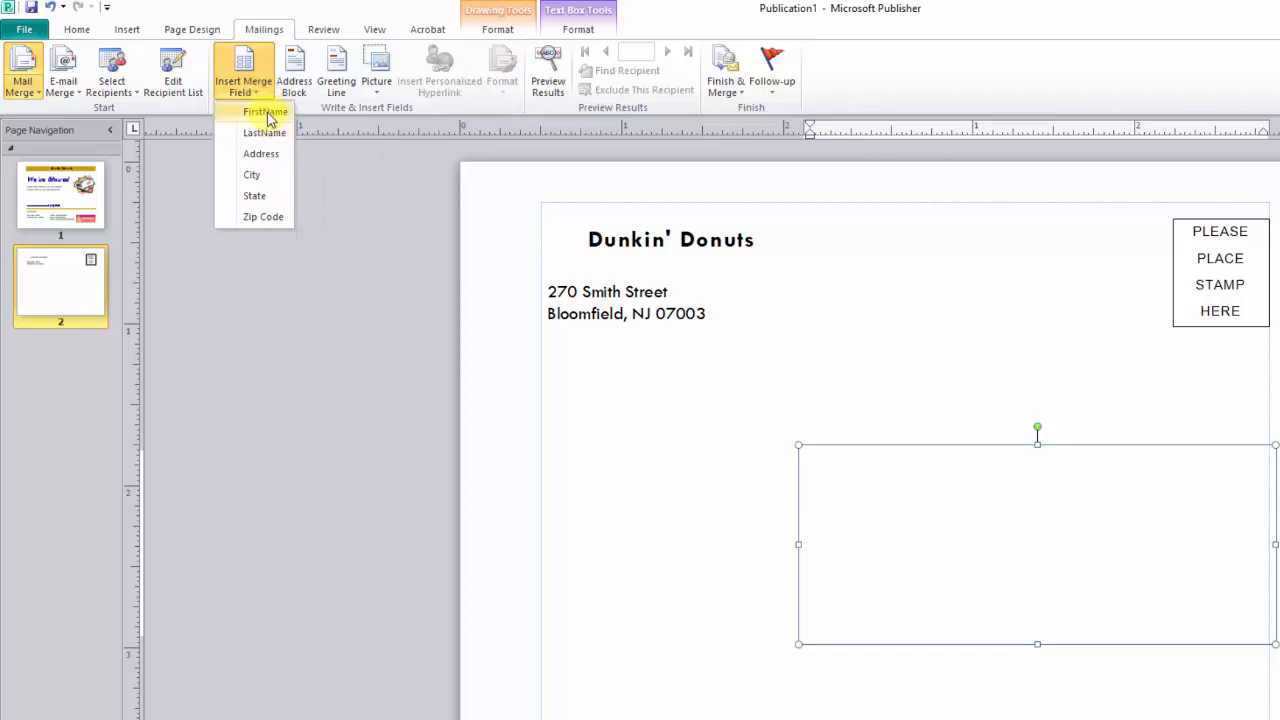
left_click(266, 112)
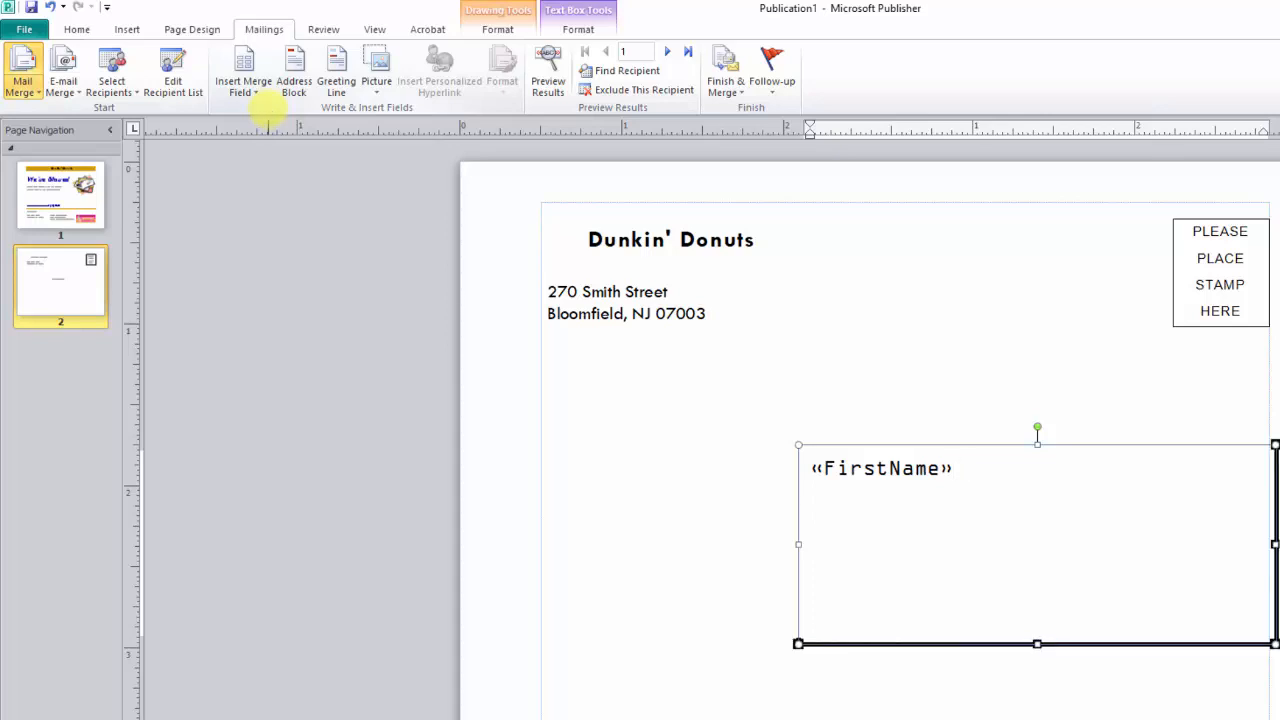
left_click(250, 86)
left_click(262, 132)
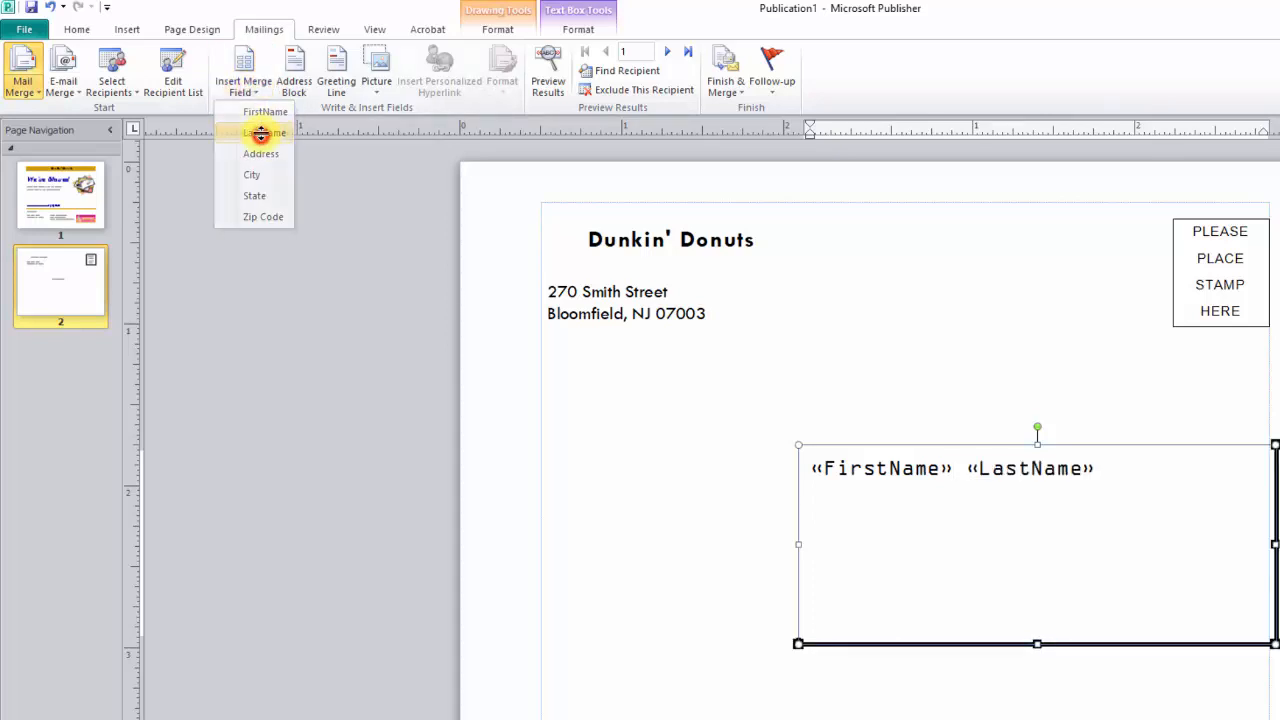
key("Return")
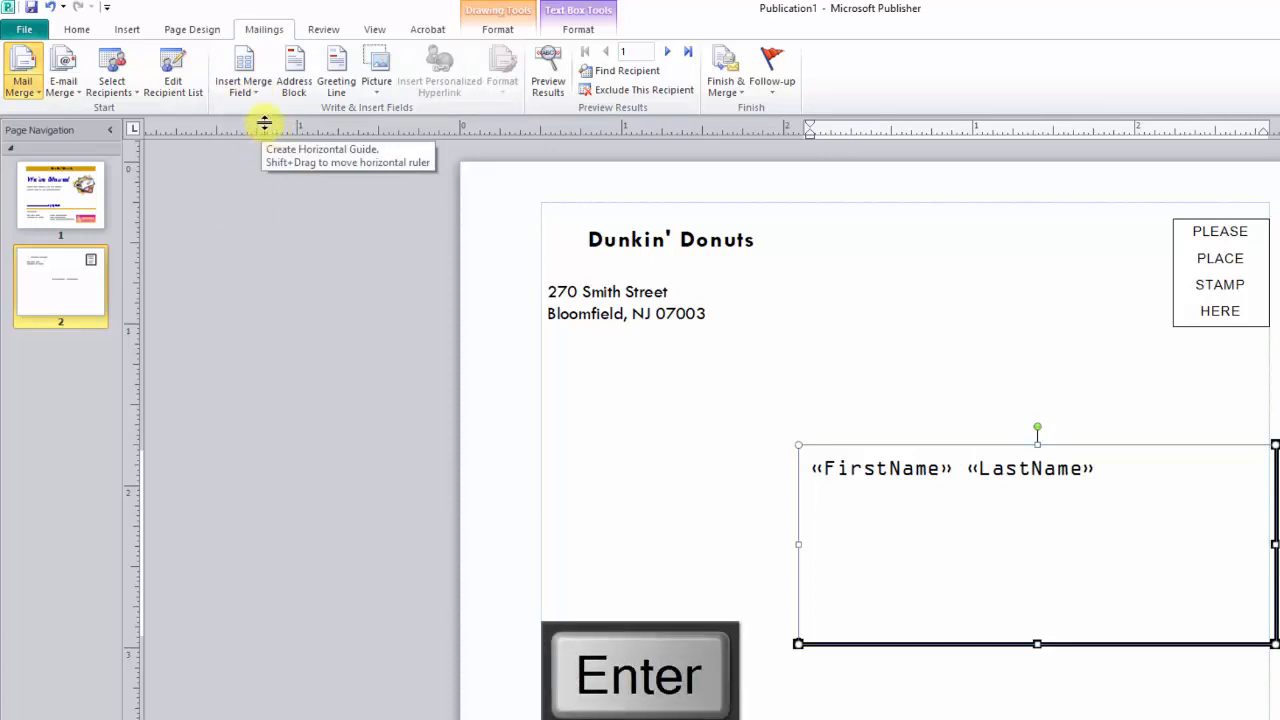
Add the Address field on line two, then City, State and Zip Code on line three.
left_click(251, 84)
left_click(259, 154)
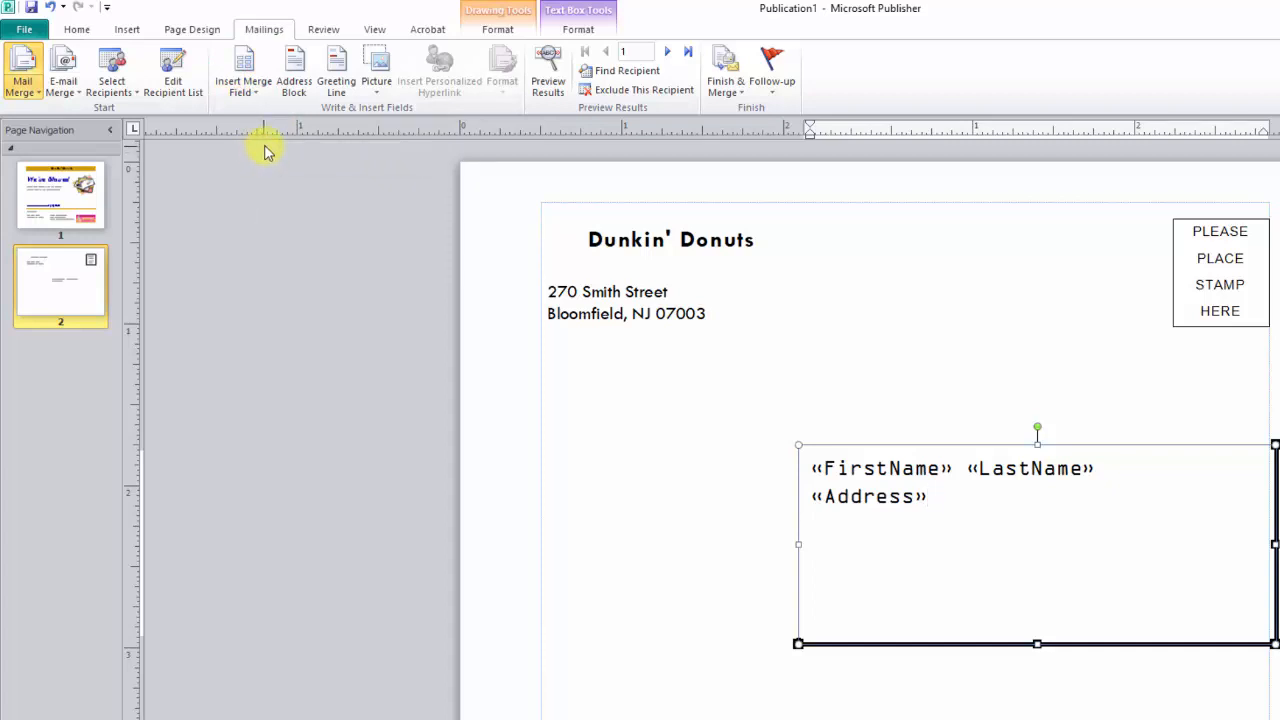
key("Return")
left_click(246, 84)
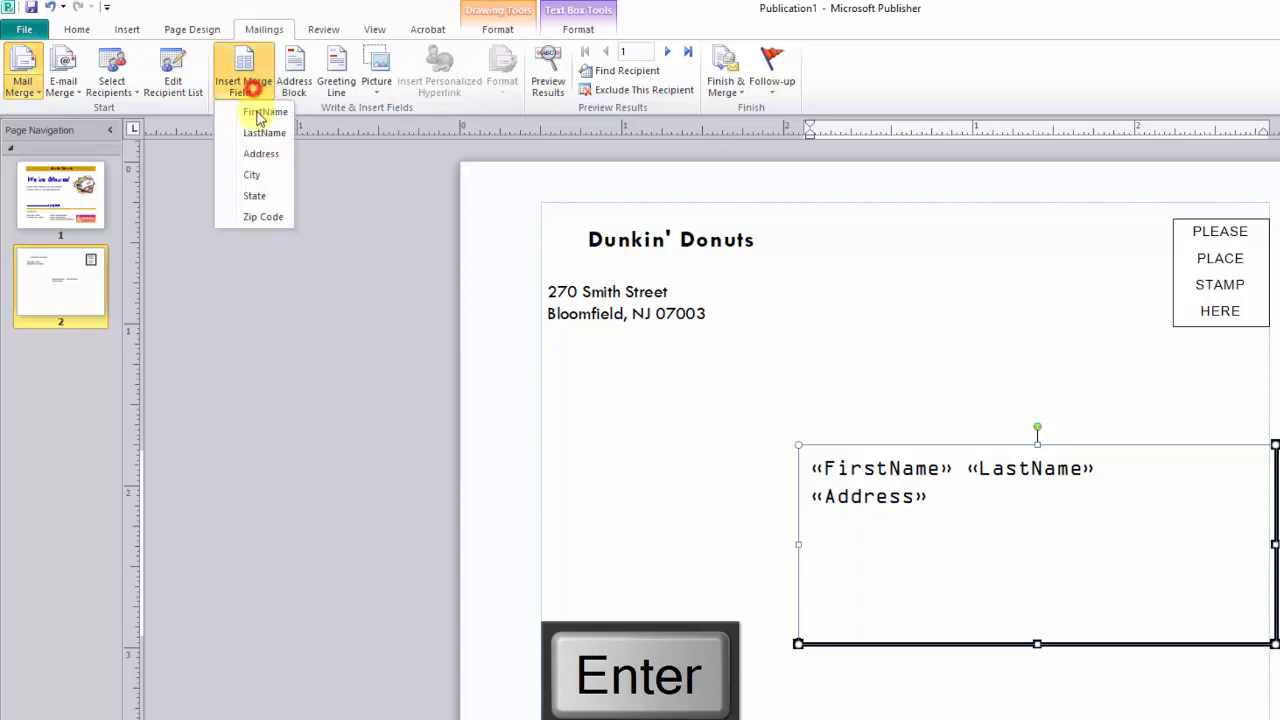
left_click(256, 175)
type(",")
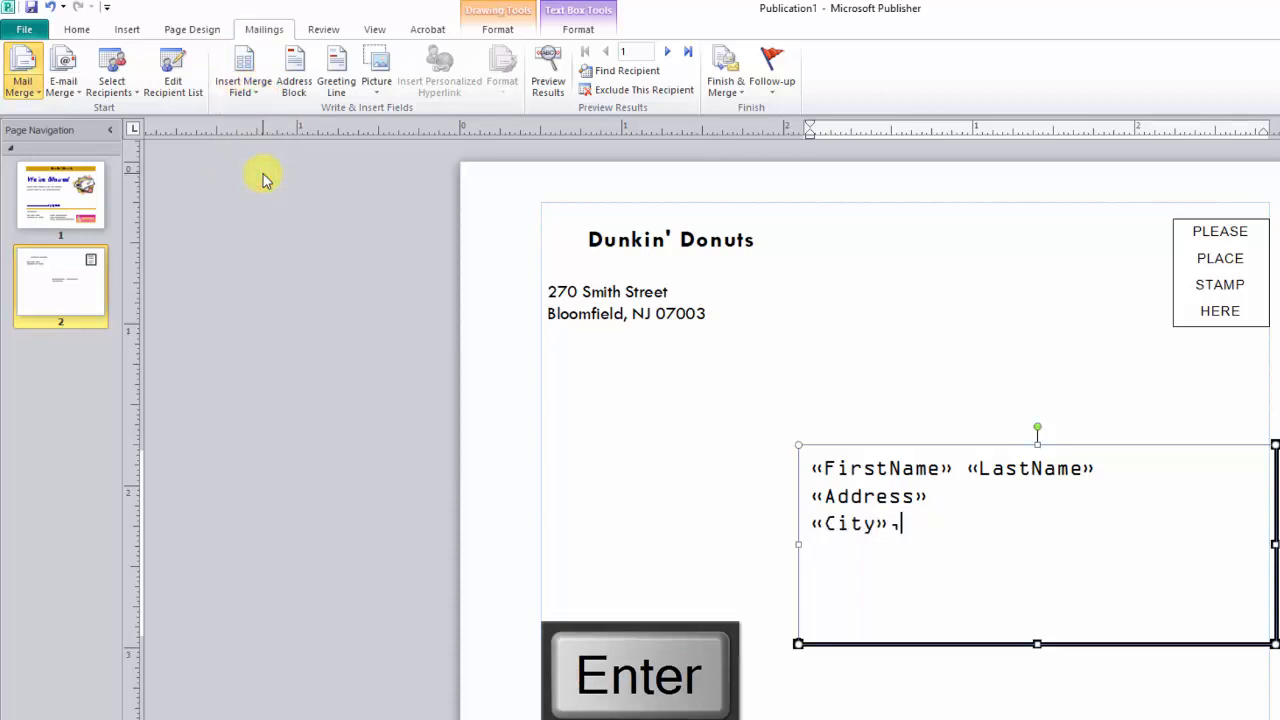
left_click(246, 84)
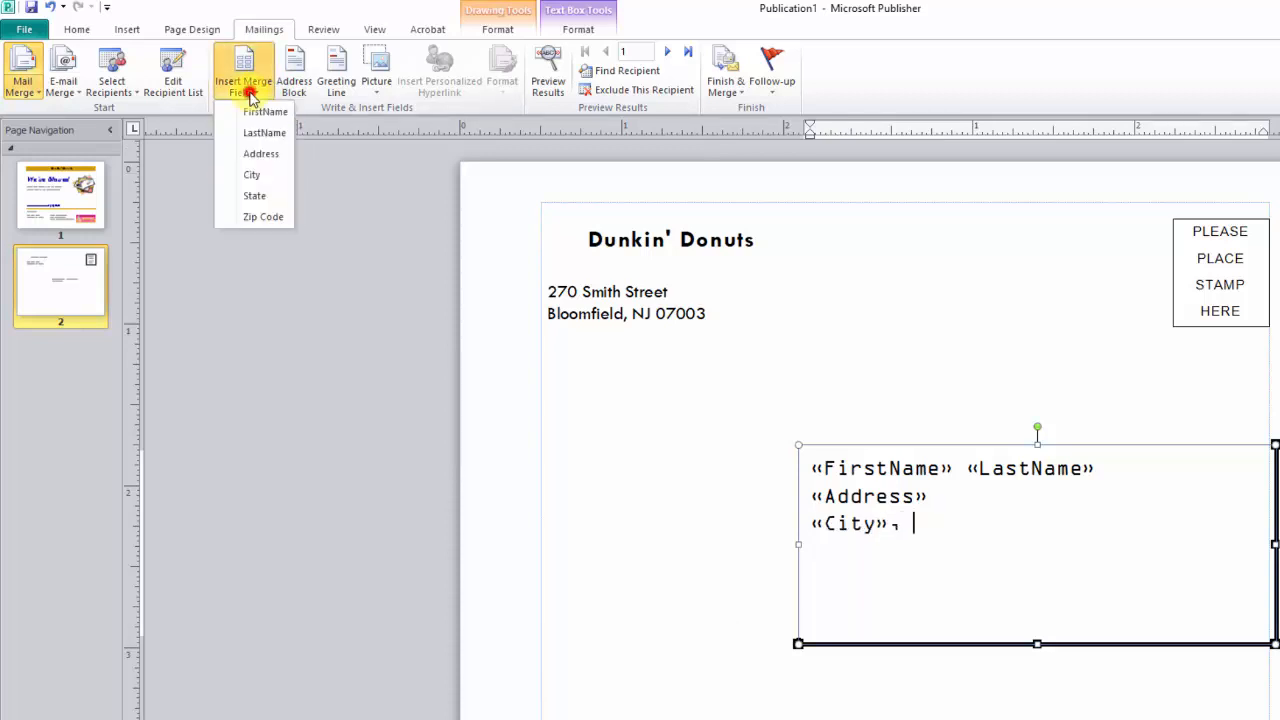
left_click(254, 195)
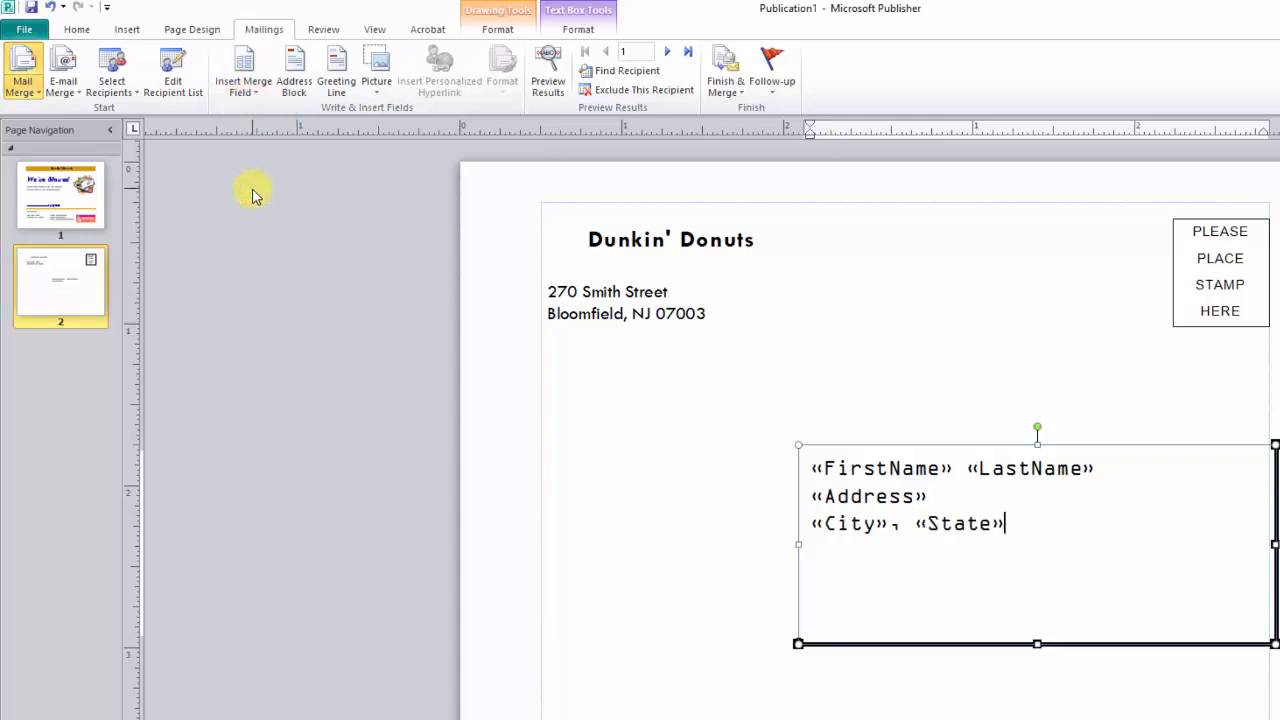
left_click(240, 88)
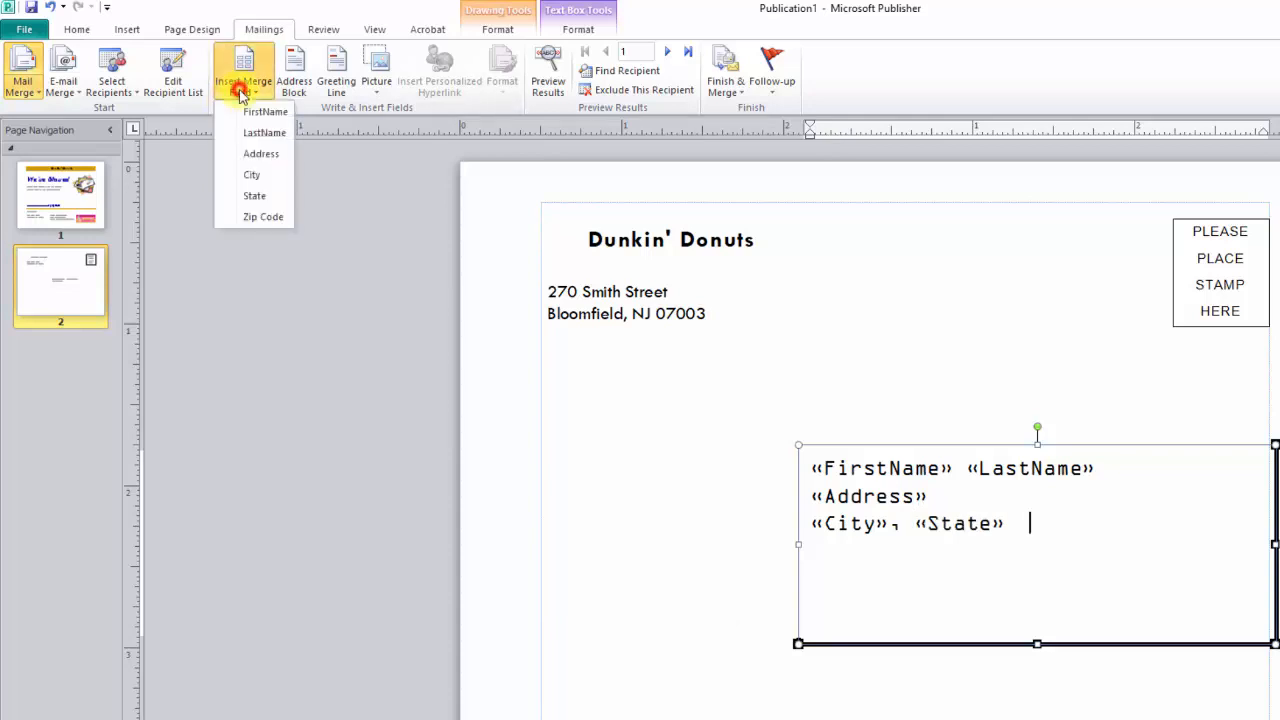
left_click(267, 217)
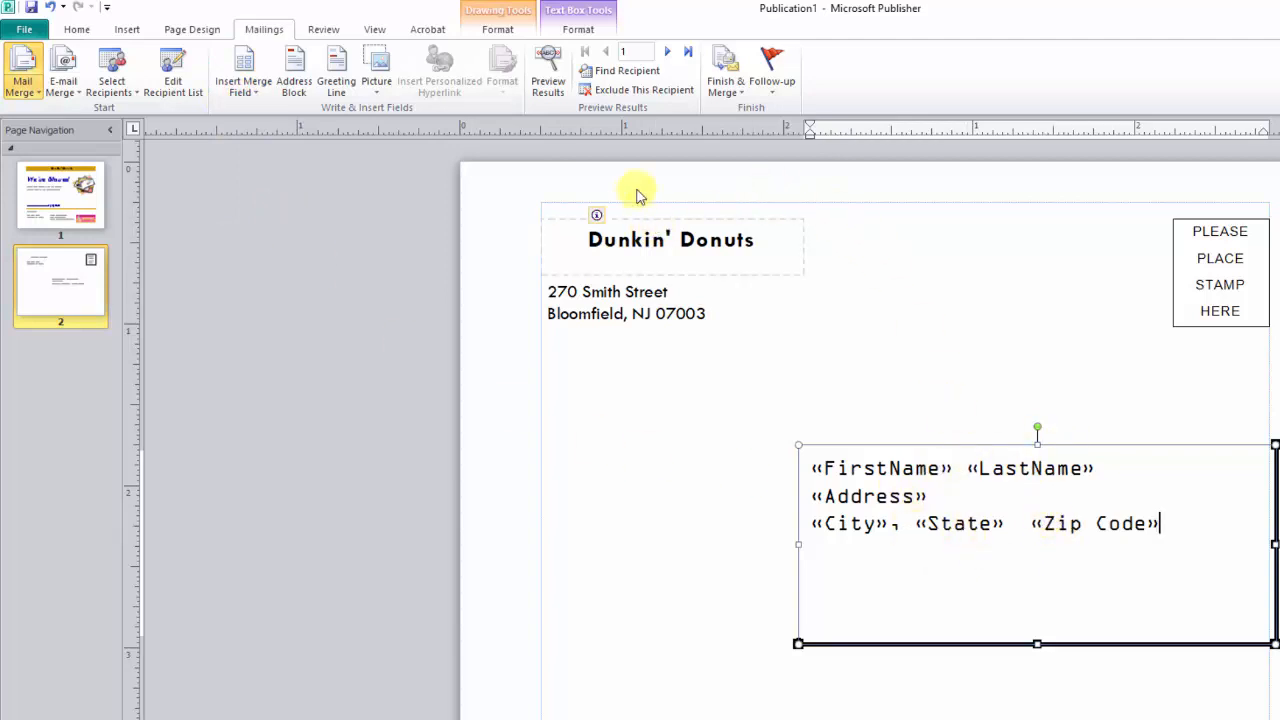
Preview the merged recipient data and step forward through the next nine recipient records.
left_click(555, 87)
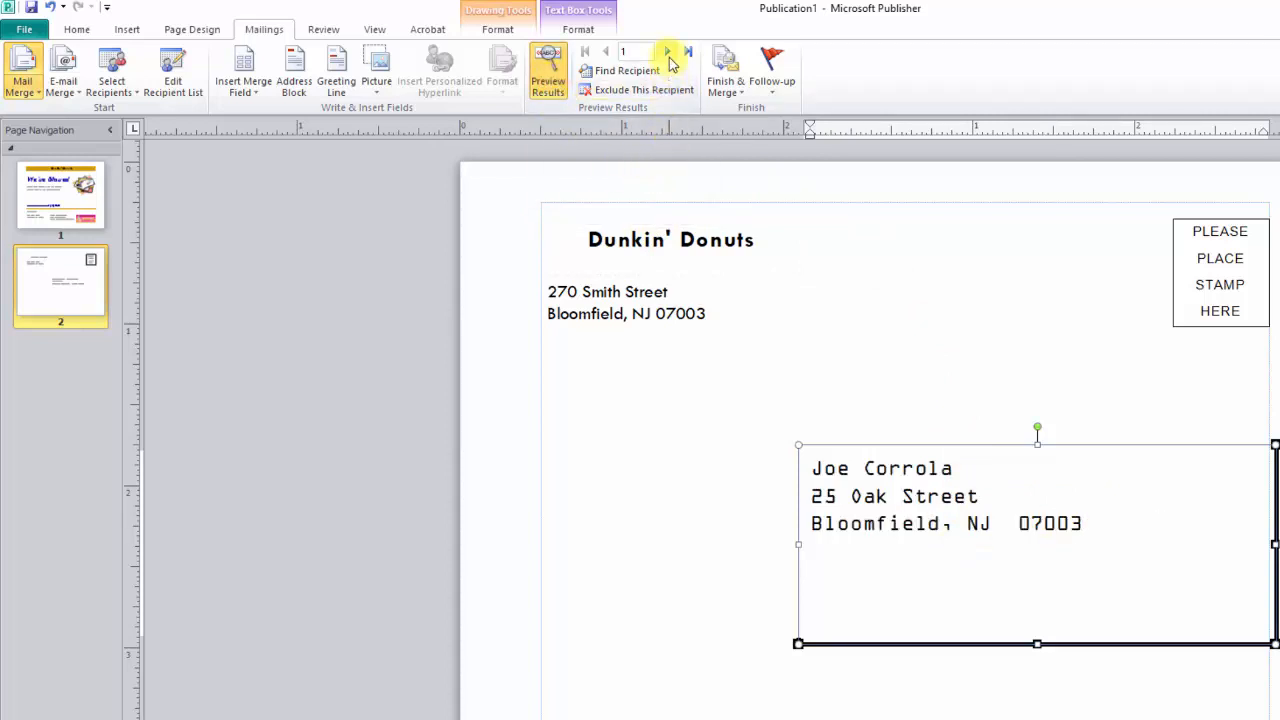
left_click(667, 52)
left_click(667, 52)
left_click(667, 52)
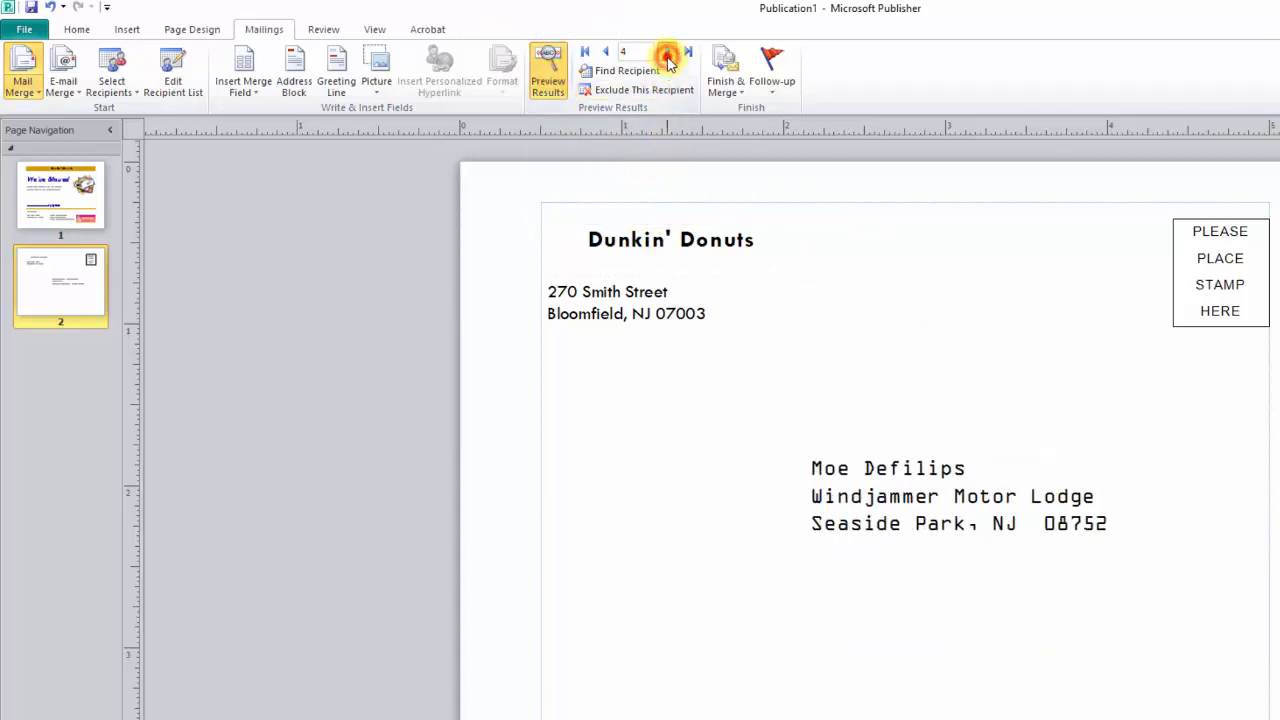
left_click(667, 55)
left_click(667, 55)
left_click(667, 55)
left_click(667, 55)
left_click(667, 55)
left_click(667, 55)
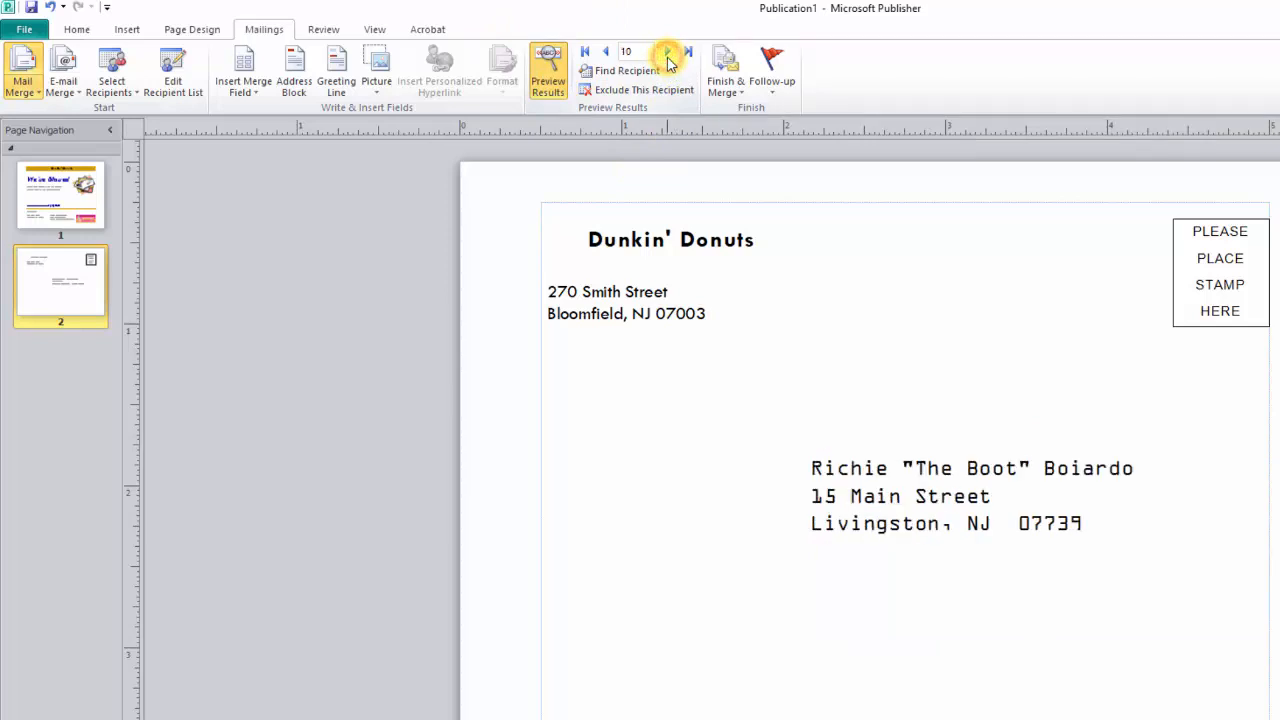
left_click(667, 55)
left_click(667, 55)
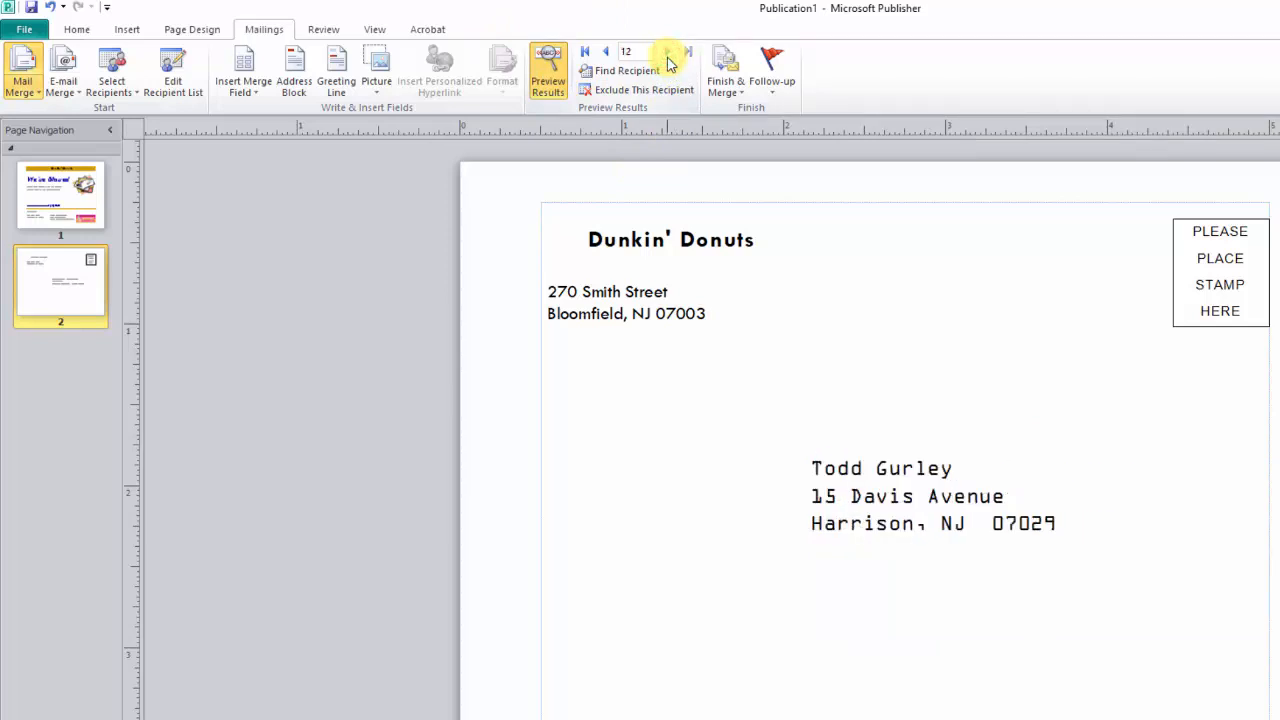